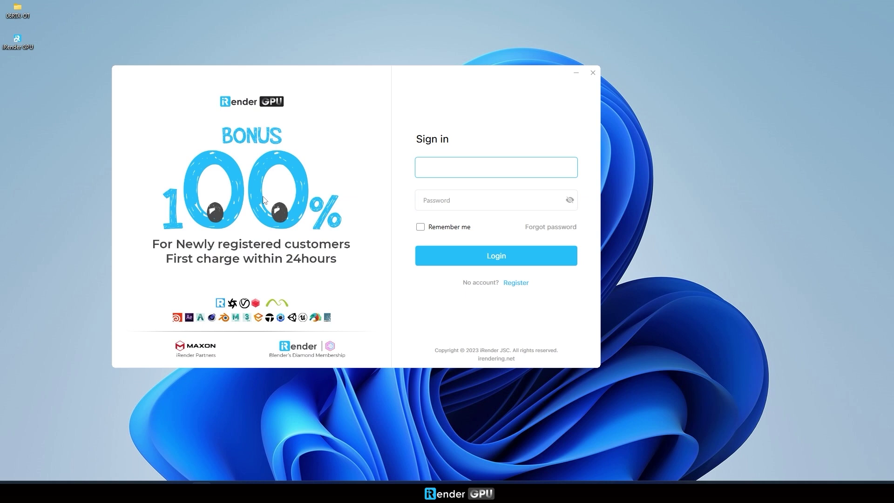
Sign in to iRender GPU and upload the 5.67 GB 06RTX-OT folder to INPUT (Z:).
click(416, 201)
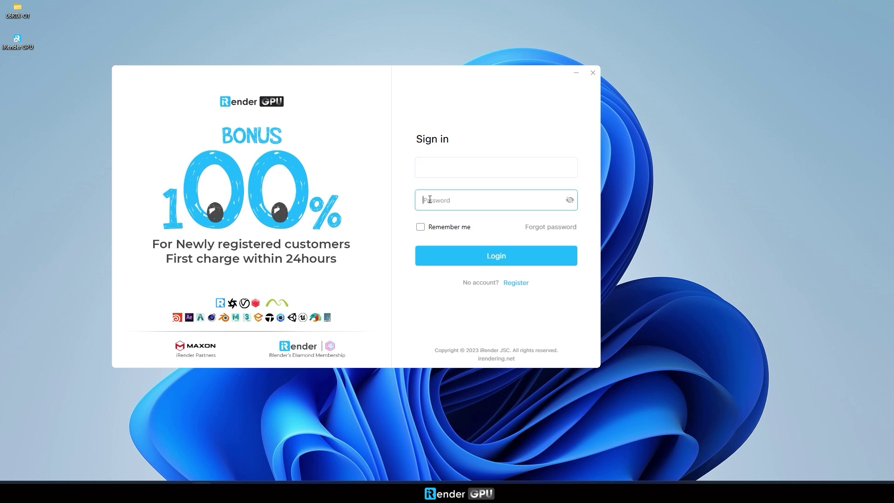
text(*****)
click(465, 258)
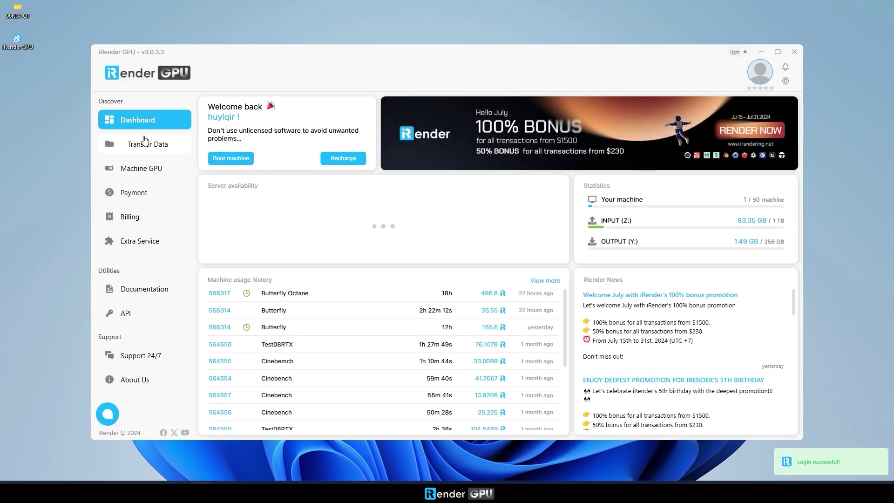
click(143, 147)
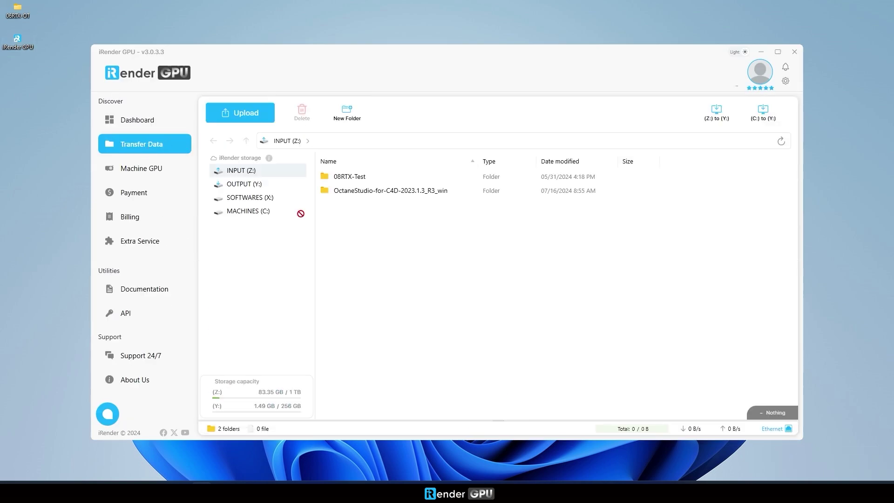
drag(17, 14, 368, 248)
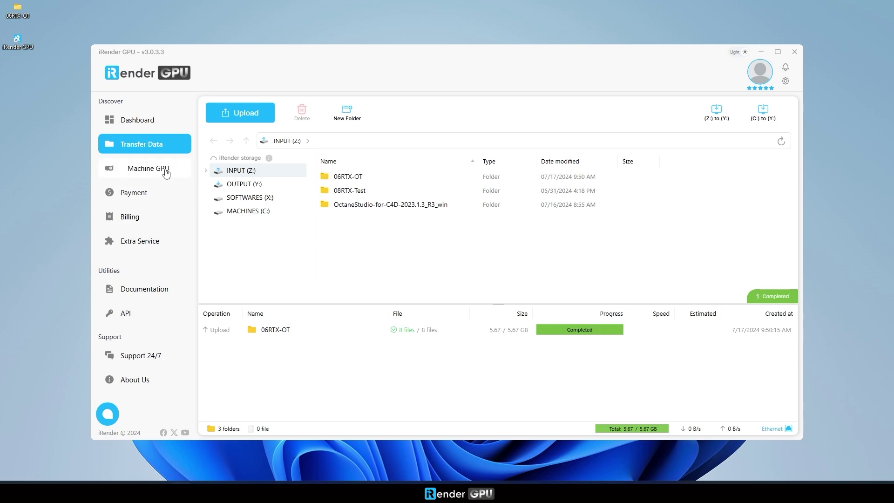
Choose the 6× RTX 4090 server from the 6-8 Cards list for a new machine.
click(164, 171)
click(246, 112)
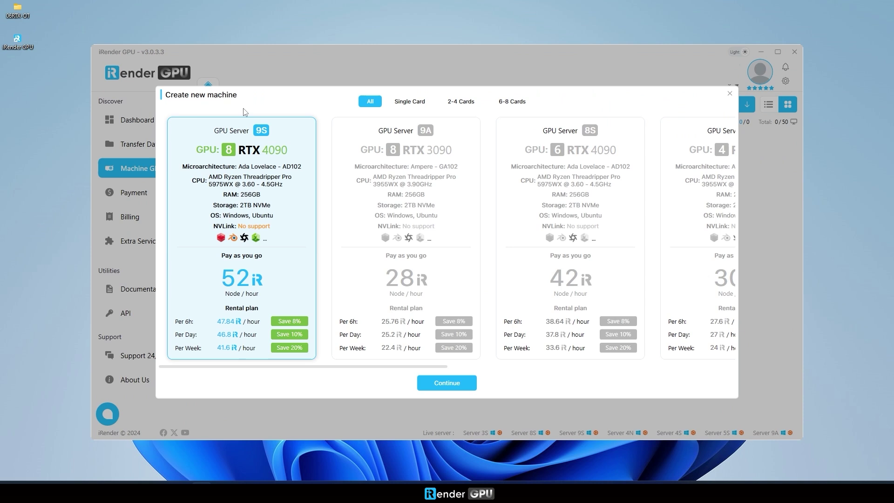
click(513, 103)
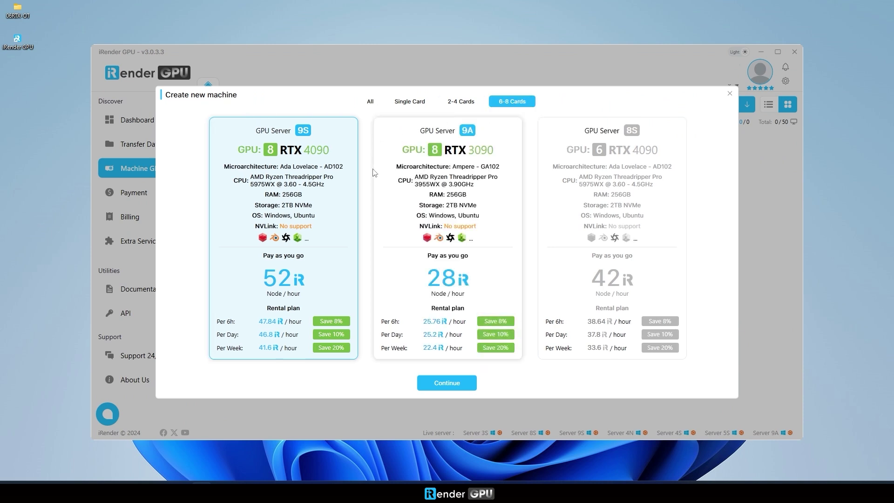
click(403, 194)
click(559, 203)
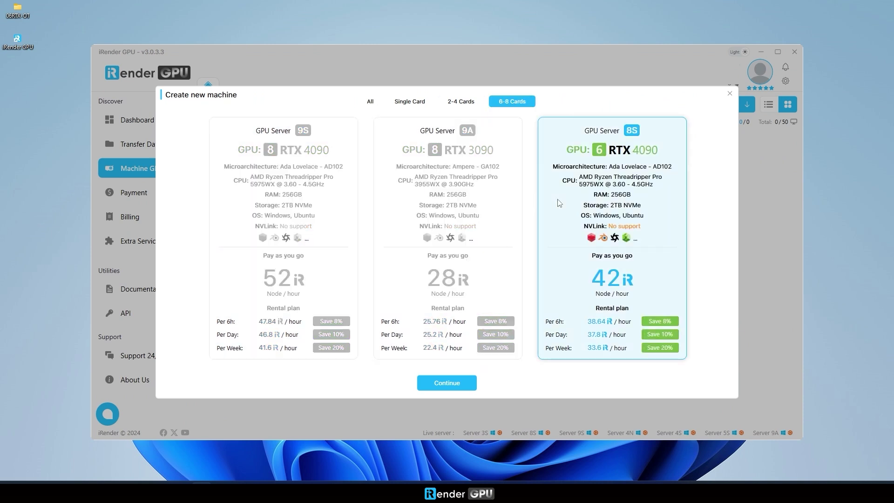
click(447, 382)
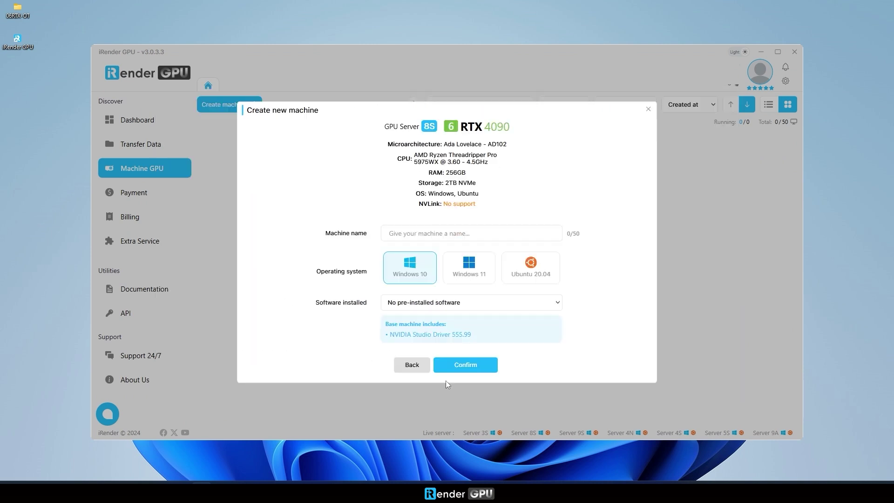
Name the machine 6RTX-Octane, pre-install Cinema 4D, and create it.
click(427, 231)
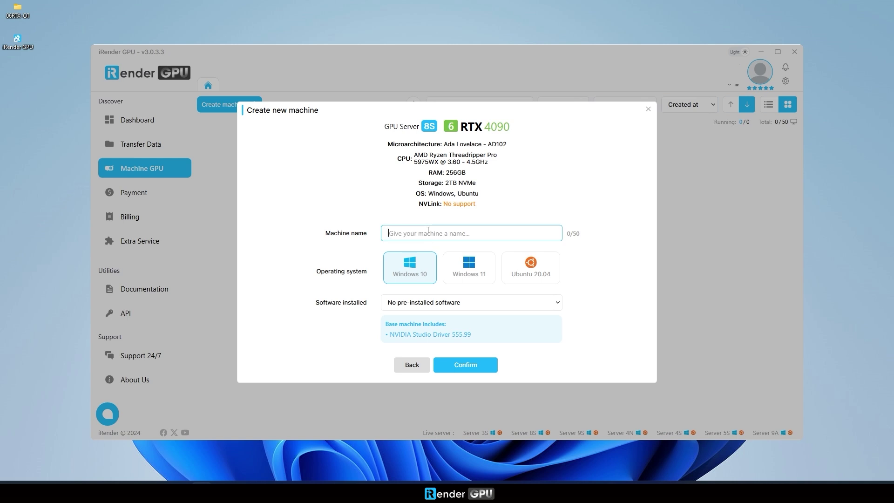
text(6RTX-Octane)
click(557, 308)
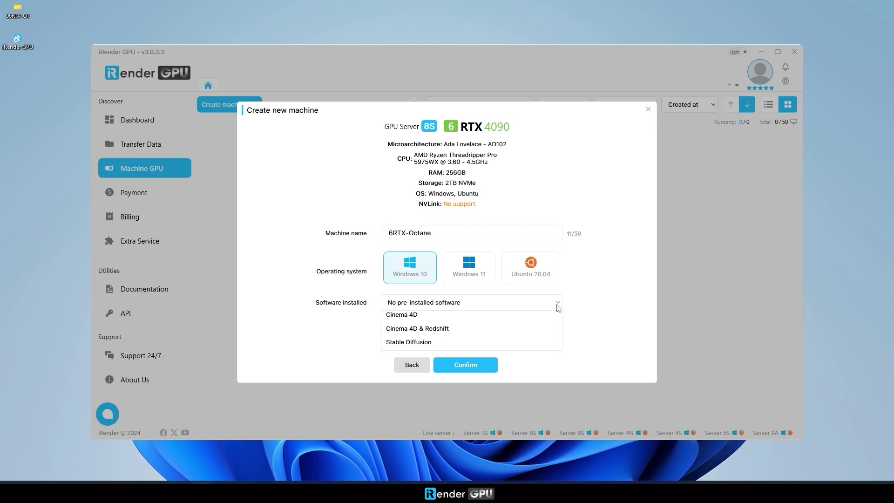
click(438, 348)
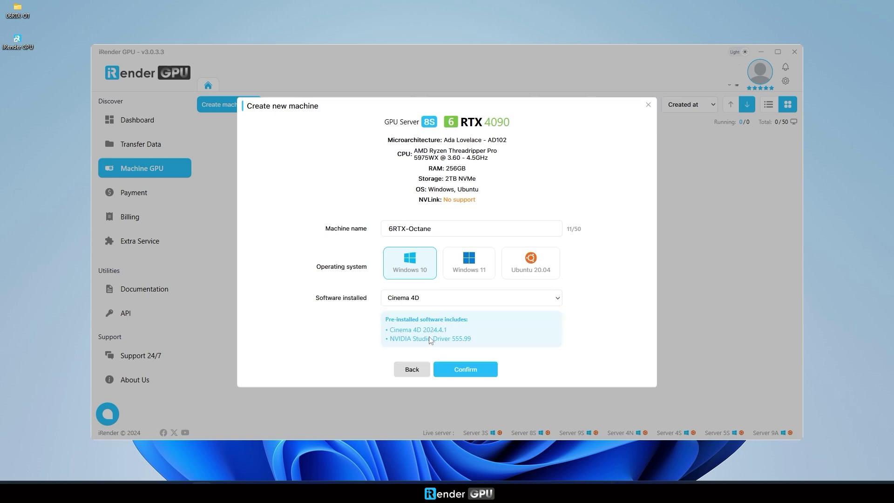
click(480, 372)
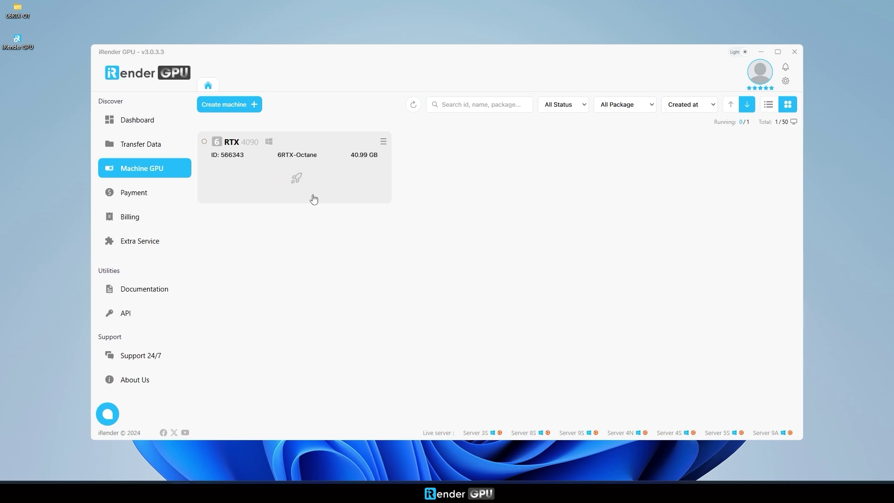
Enable the Cinema 4D license and boot 6RTX-Octane on pay-as-you-go.
click(385, 145)
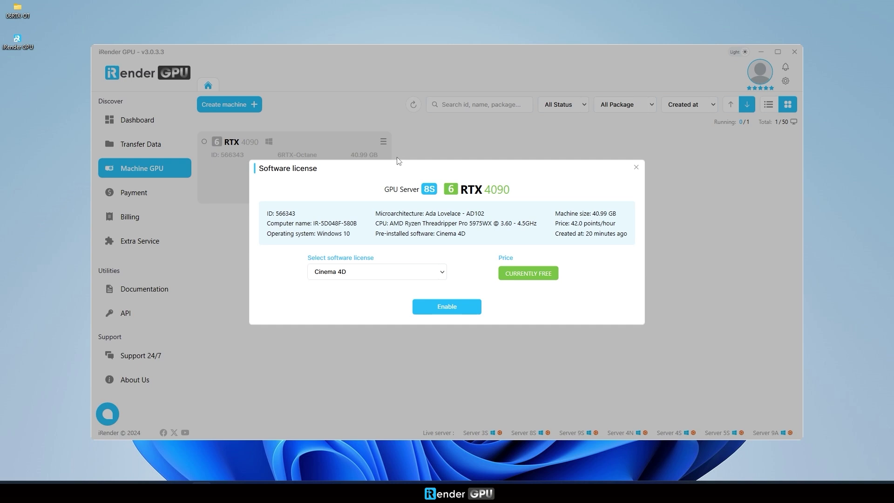
click(448, 307)
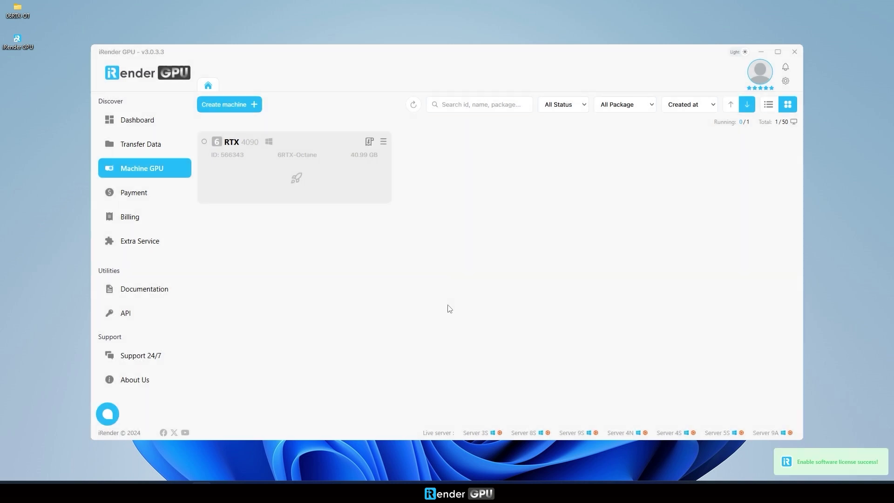
click(297, 178)
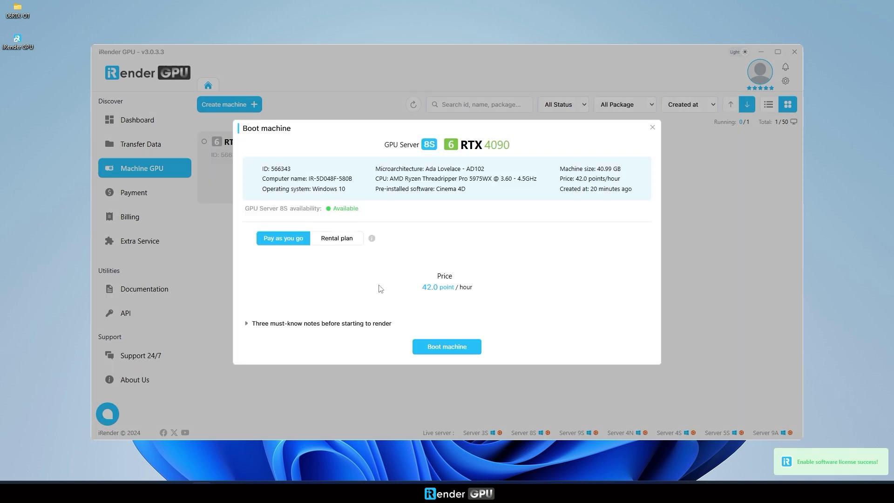
click(249, 324)
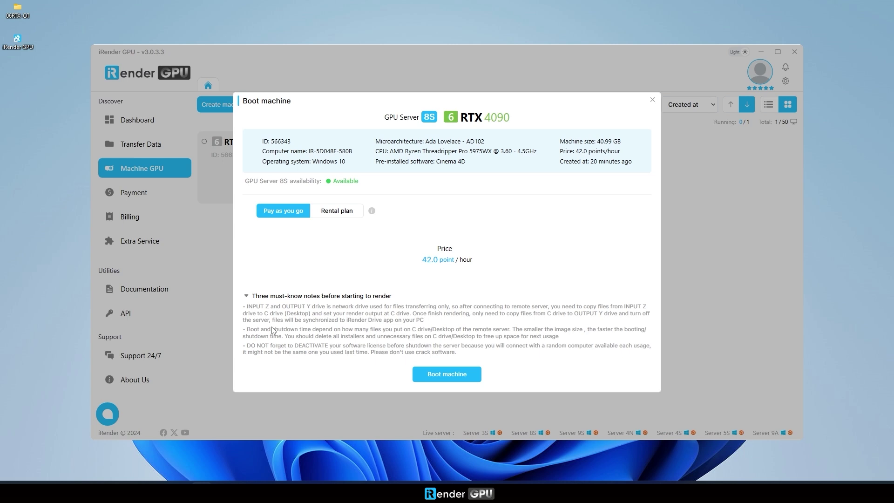
click(425, 372)
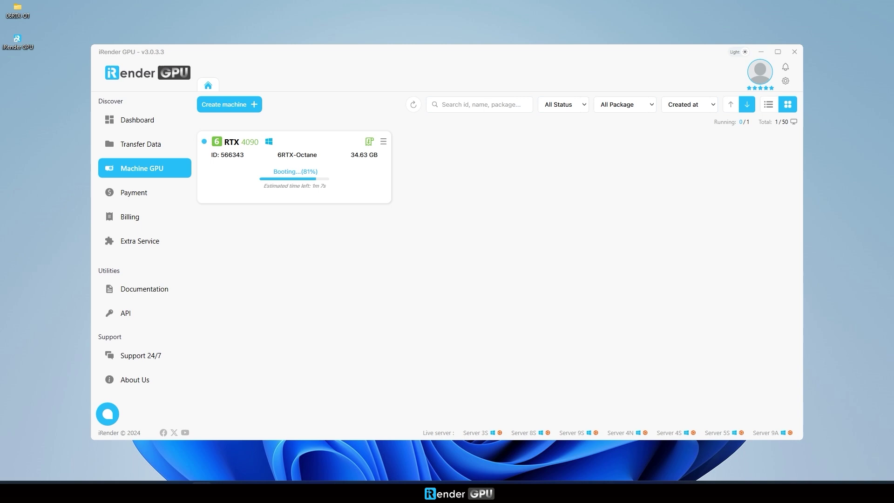
Connect to the running machine and clear the Windows privacy, Edge and installer prompts.
click(785, 67)
click(582, 203)
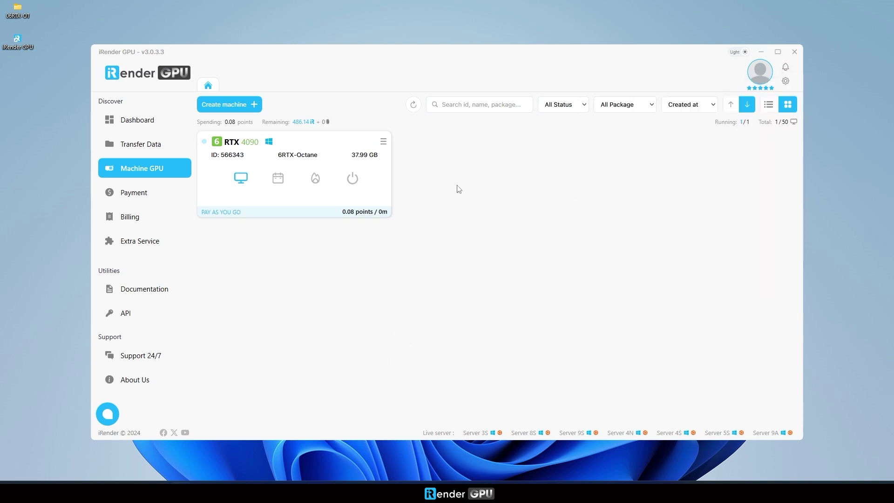
click(245, 179)
click(458, 278)
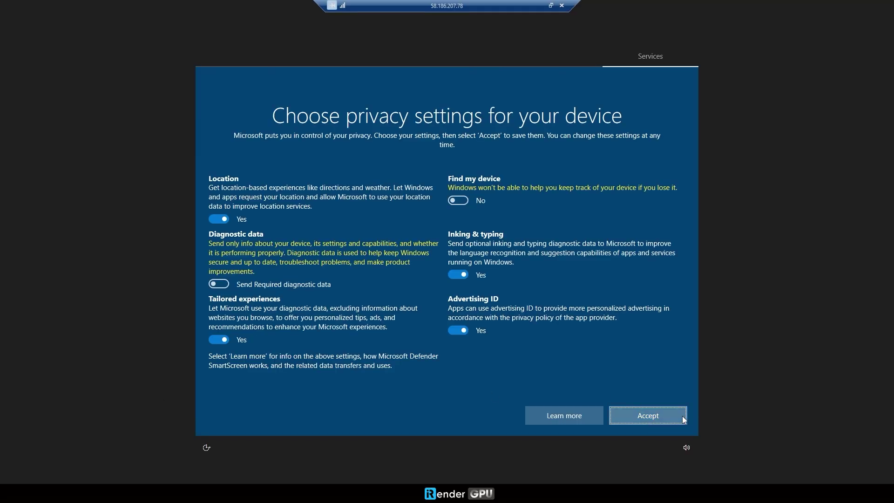
click(680, 417)
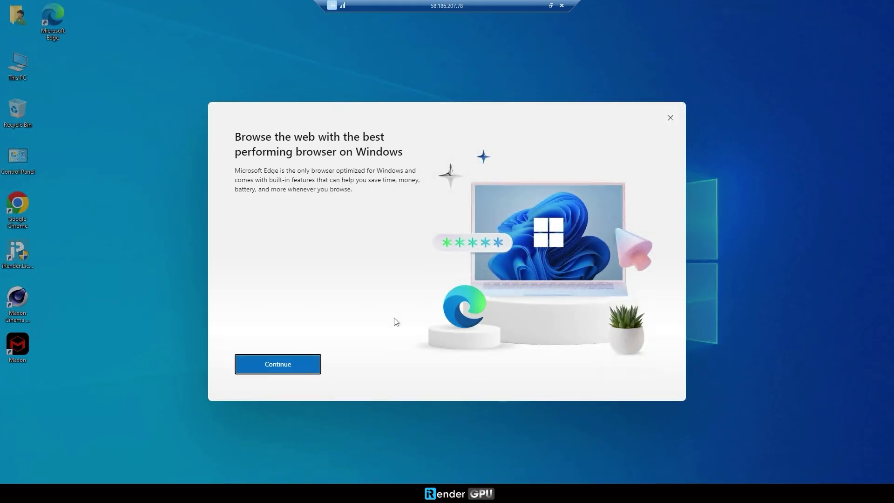
click(672, 117)
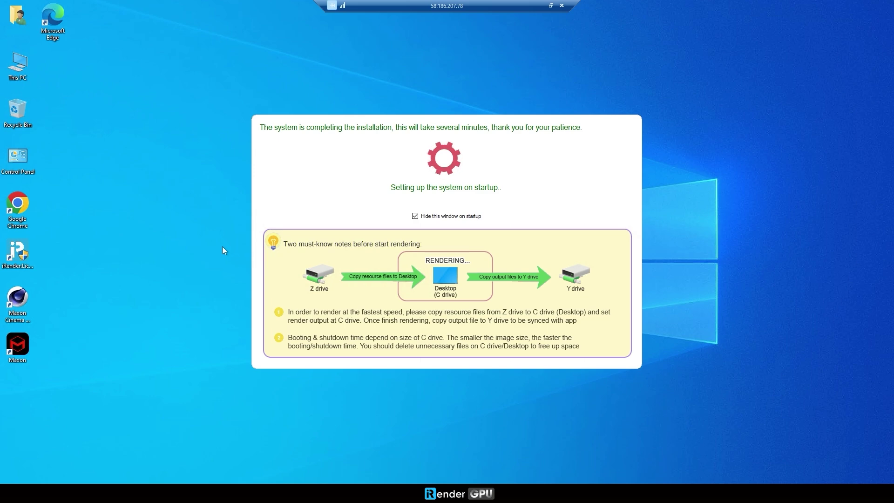
click(437, 202)
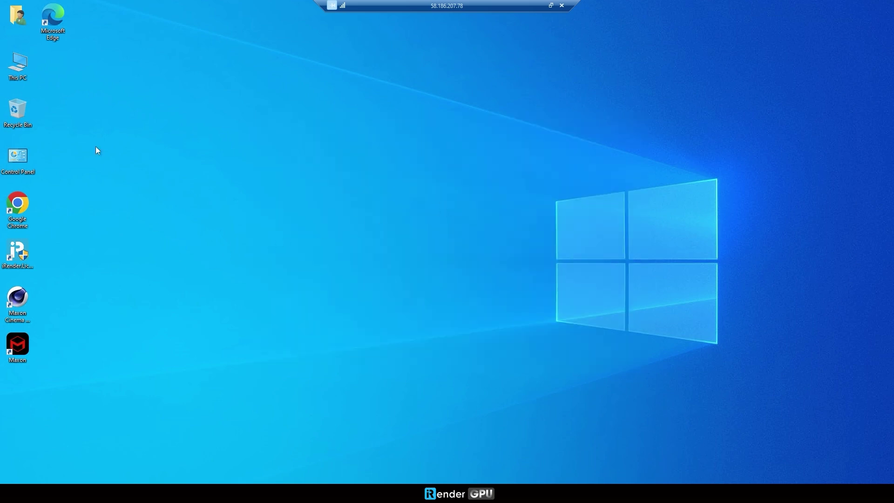
Copy the 06RTX-OT and OctaneStudio folders from INPUT (Z:) to the remote desktop.
double_click(22, 78)
double_click(538, 305)
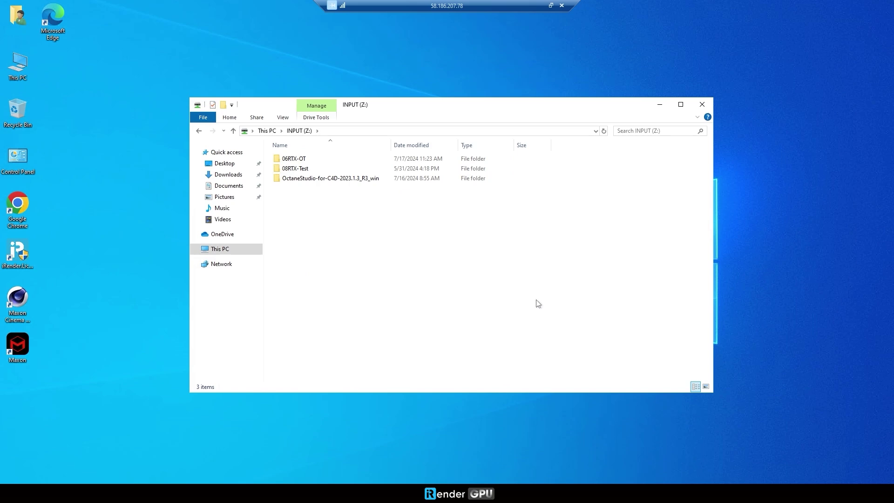
click(311, 178)
ctrl+click(299, 159)
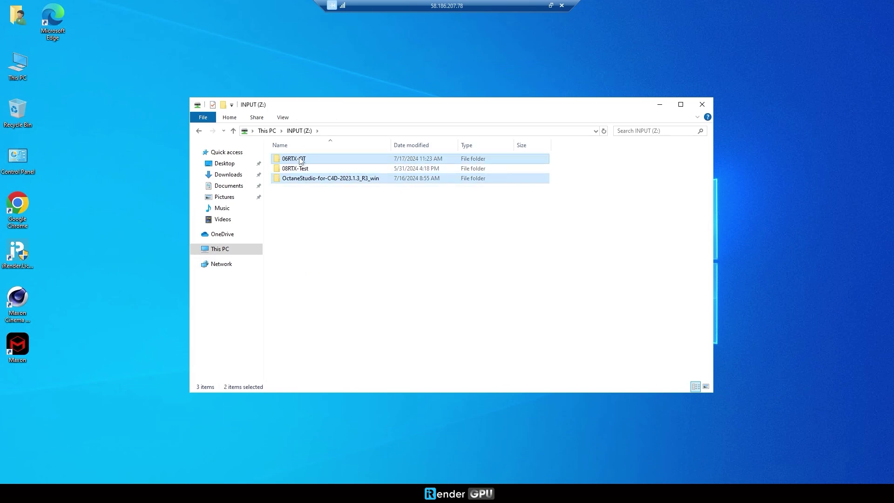
drag(301, 160, 136, 259)
click(464, 249)
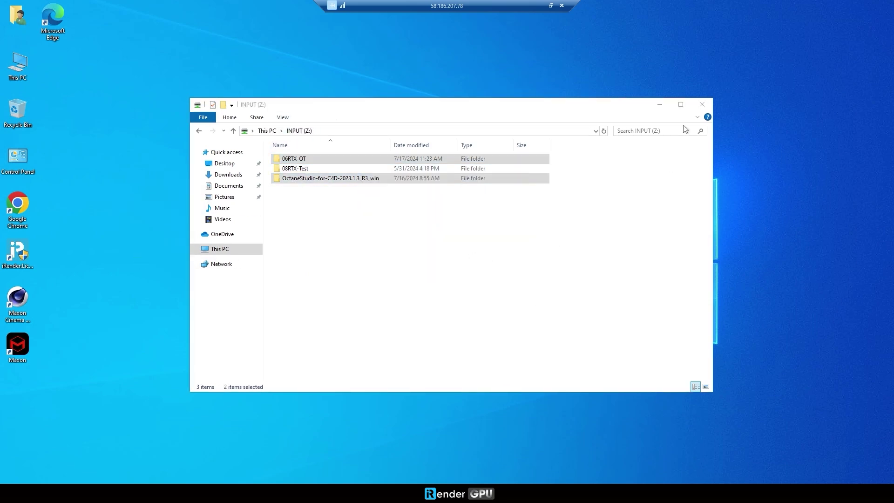
click(703, 104)
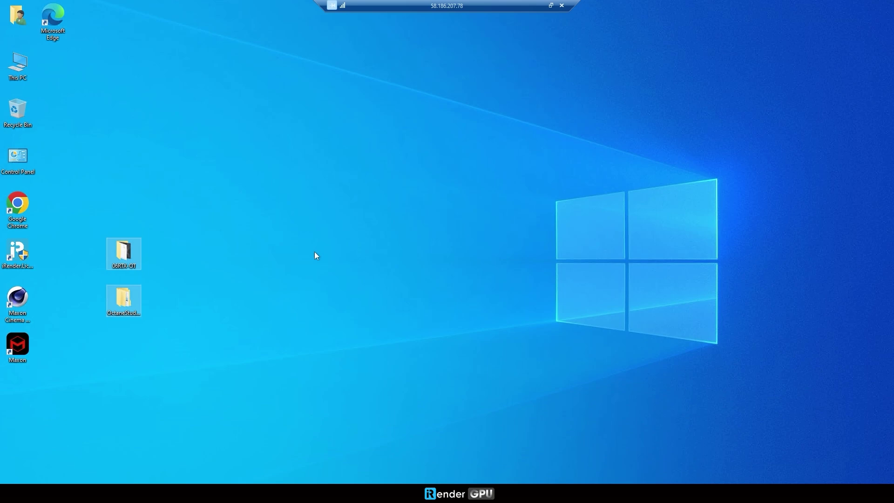
Create a Plugins folder in the Cinema 4D 2024 install folder.
right_click(16, 302)
click(21, 298)
click(60, 397)
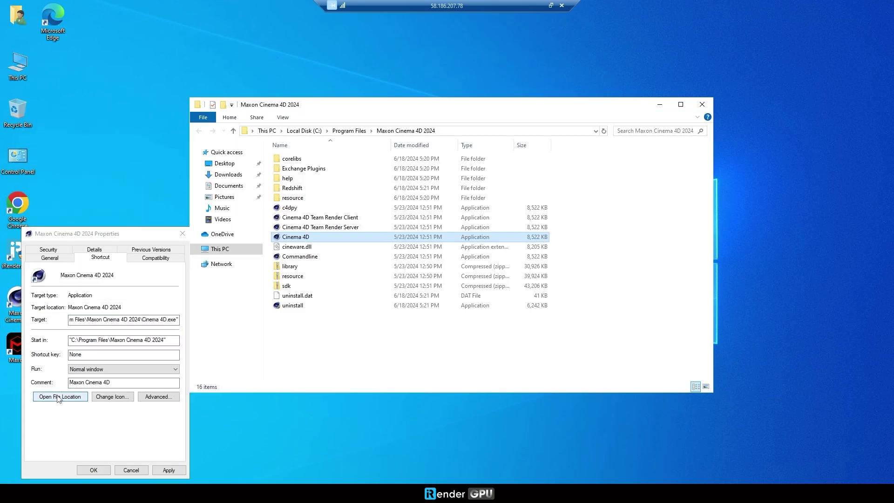
click(131, 471)
right_click(409, 323)
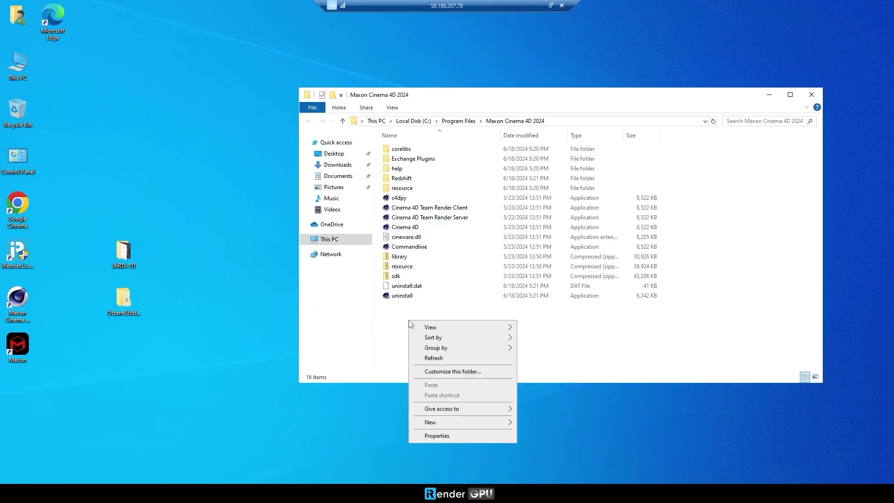
click(538, 424)
text(Plugins)
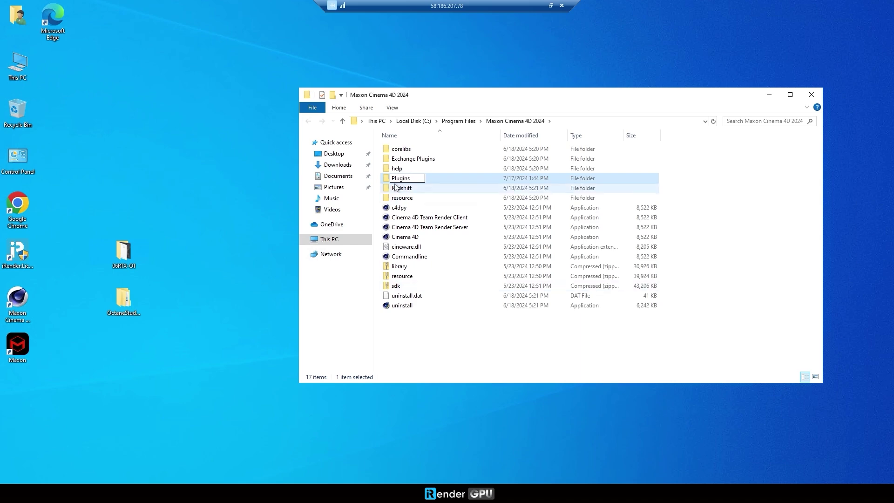
key(Return)
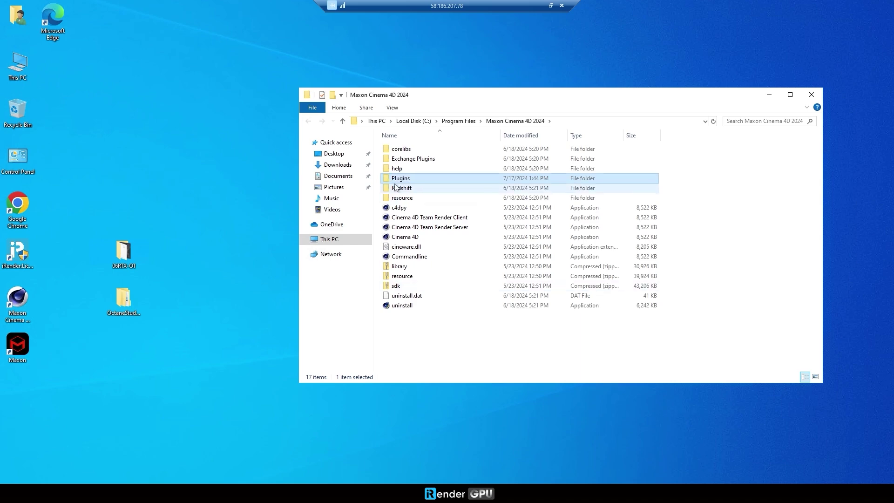
double_click(394, 183)
Copy the c4doctane folder from OctaneStudio into the new Plugins folder.
double_click(123, 300)
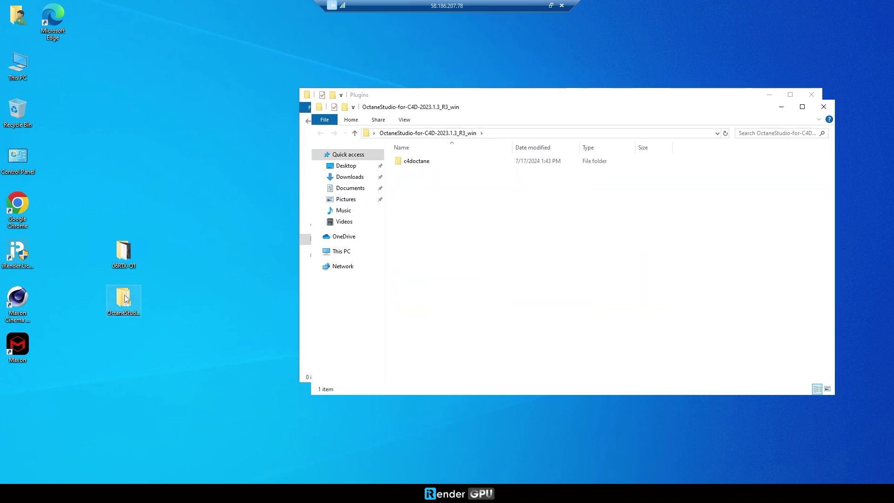
click(501, 98)
drag(501, 99, 277, 231)
right_click(420, 163)
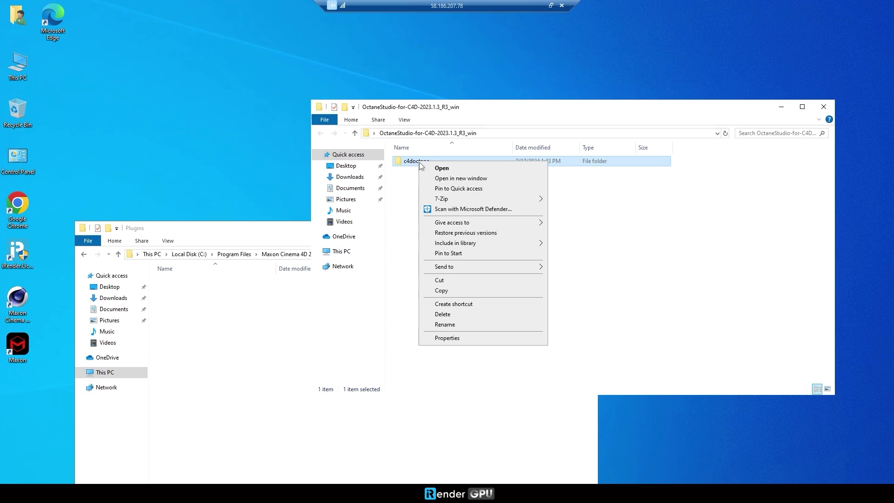
click(437, 285)
right_click(186, 301)
click(207, 362)
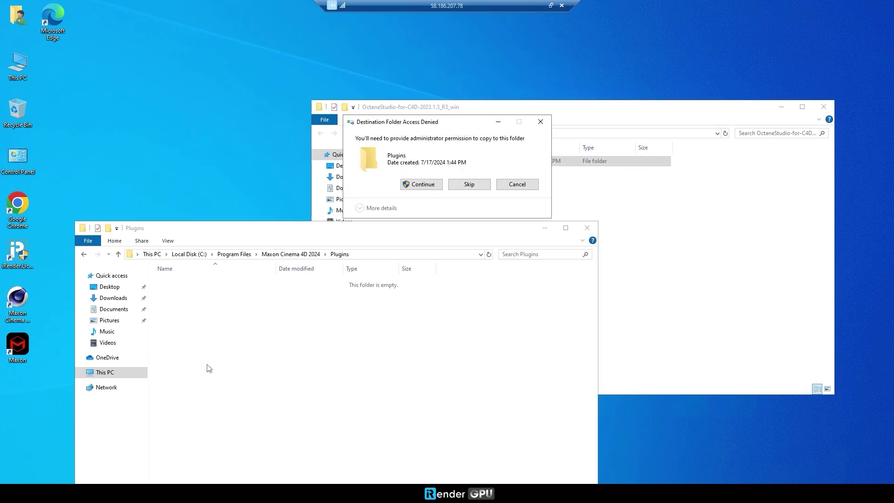
click(435, 185)
click(824, 107)
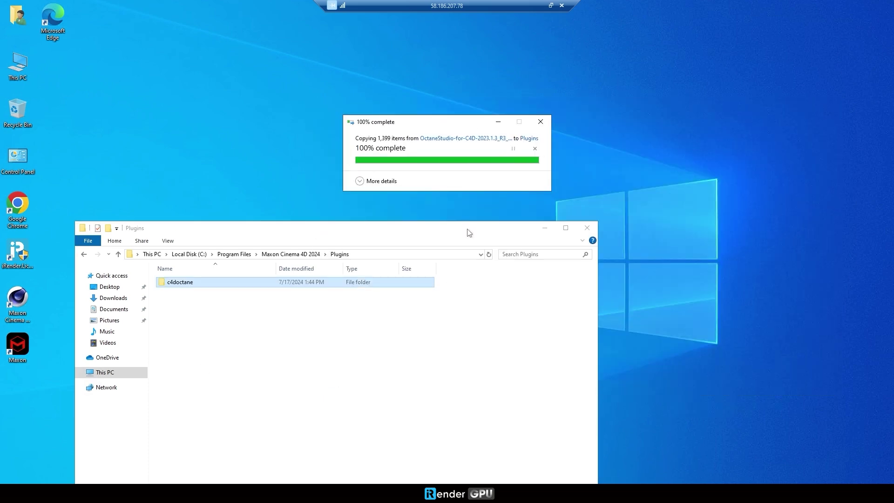
drag(471, 229, 582, 88)
Delete the non-R2024 plugin files (R15 through R2023, S22, S24) from c4doctane.
double_click(303, 144)
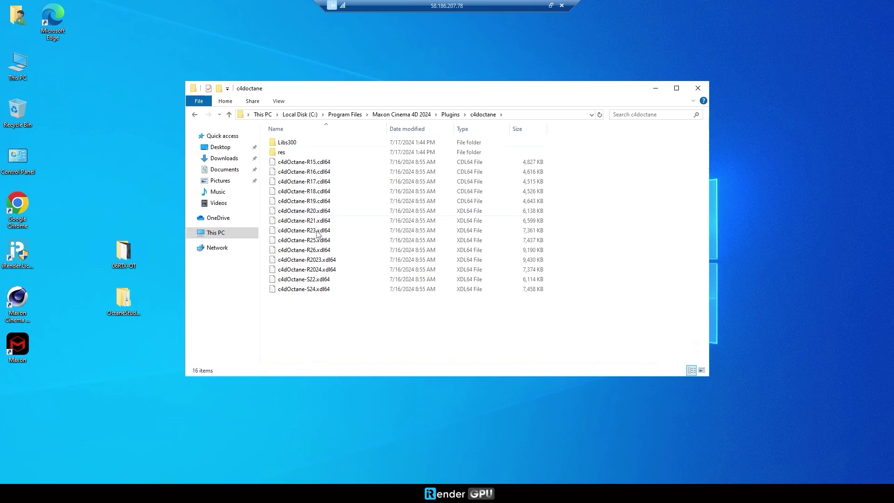
click(323, 259)
shift+click(318, 162)
key(Delete)
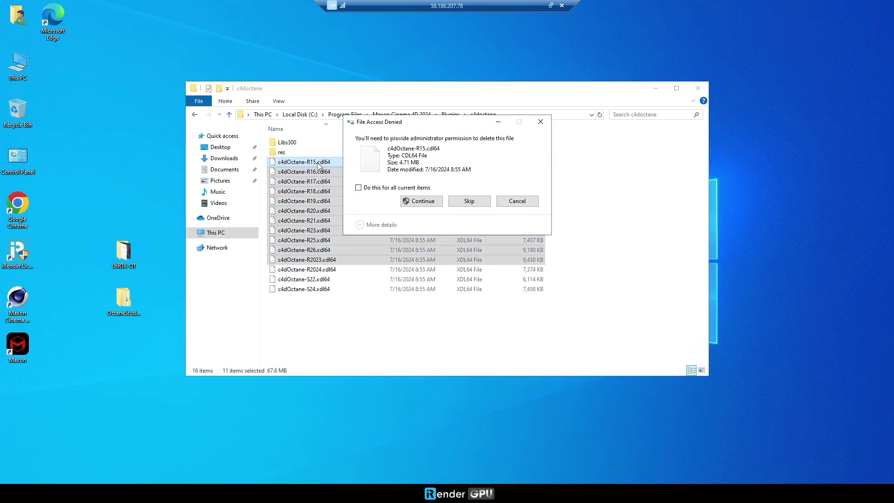
click(417, 201)
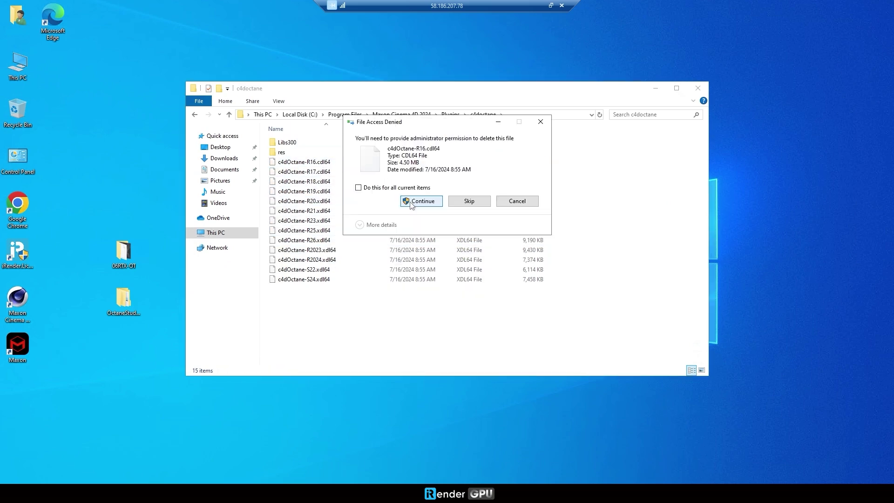
click(358, 187)
click(418, 201)
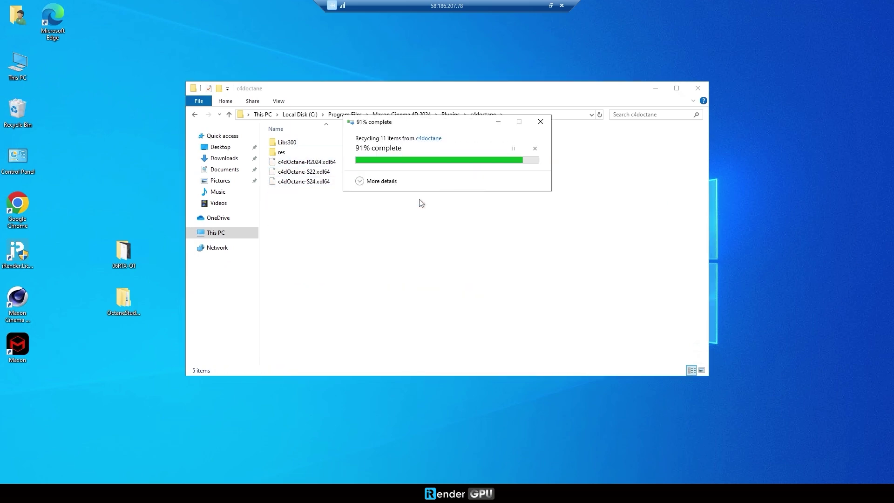
click(296, 172)
shift+click(304, 182)
right_click(303, 184)
click(318, 272)
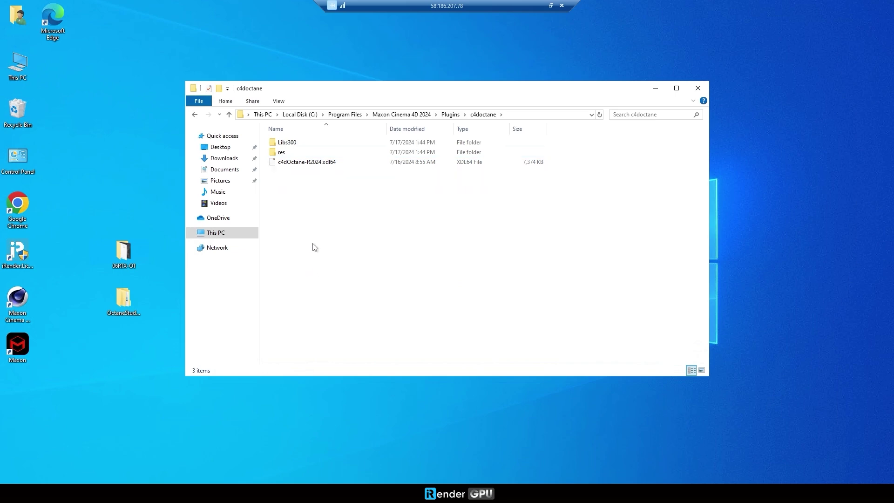
click(697, 90)
Empty the Recycle Bin, permanently deleting its 13 items.
right_click(19, 113)
click(57, 133)
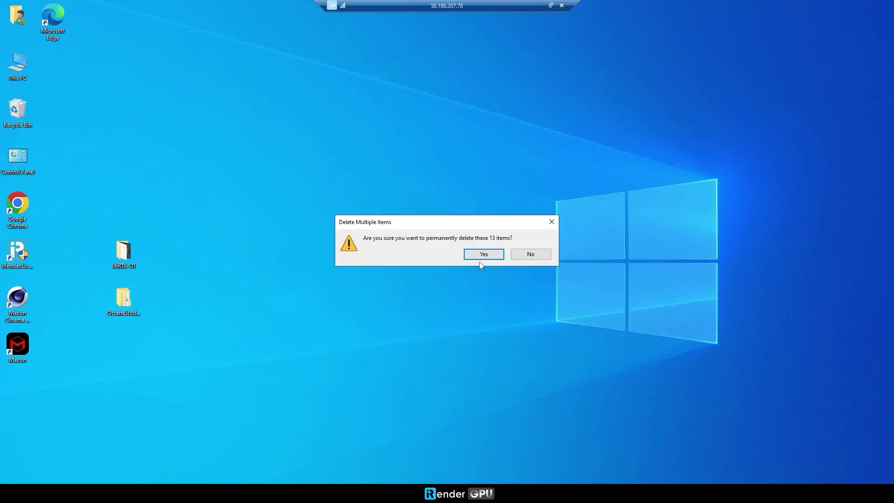
click(480, 255)
double_click(18, 253)
Connect the Cinema 4D license in iRender License Management and verify it works.
click(399, 314)
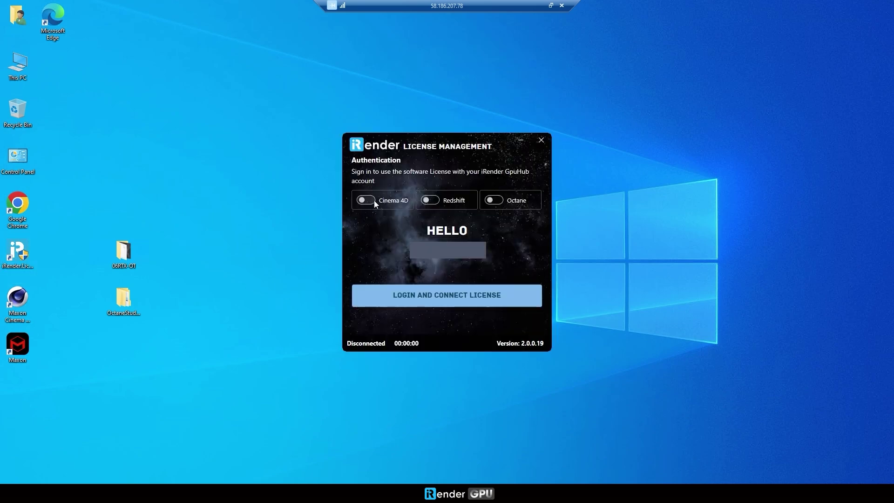
click(372, 200)
click(428, 294)
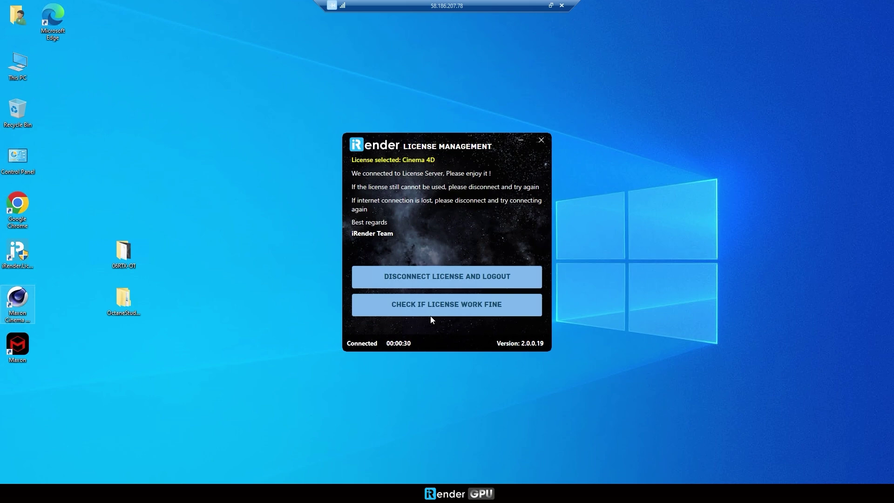
click(433, 307)
click(464, 265)
Close the license manager and launch Cinema 4D 2024.
click(517, 141)
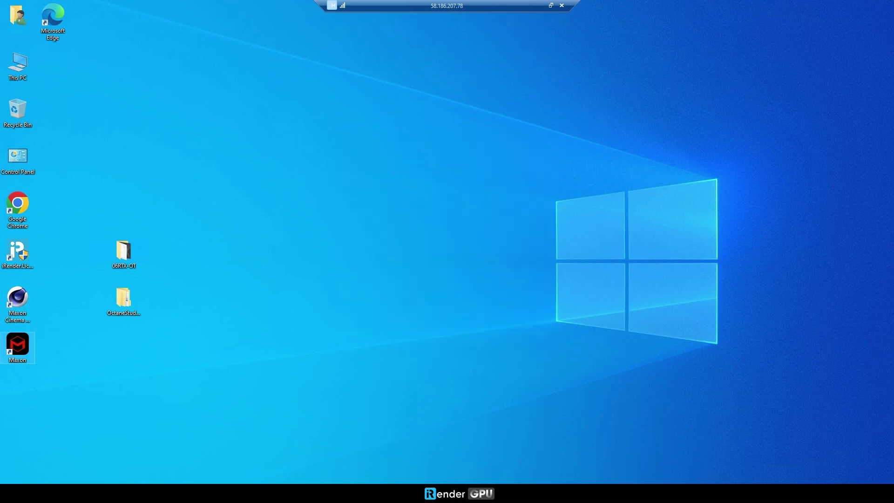
click(17, 299)
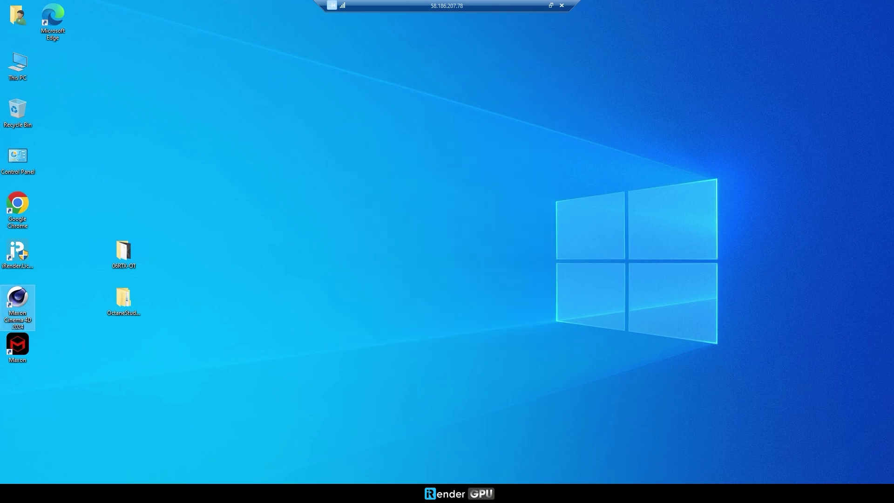
double_click(28, 298)
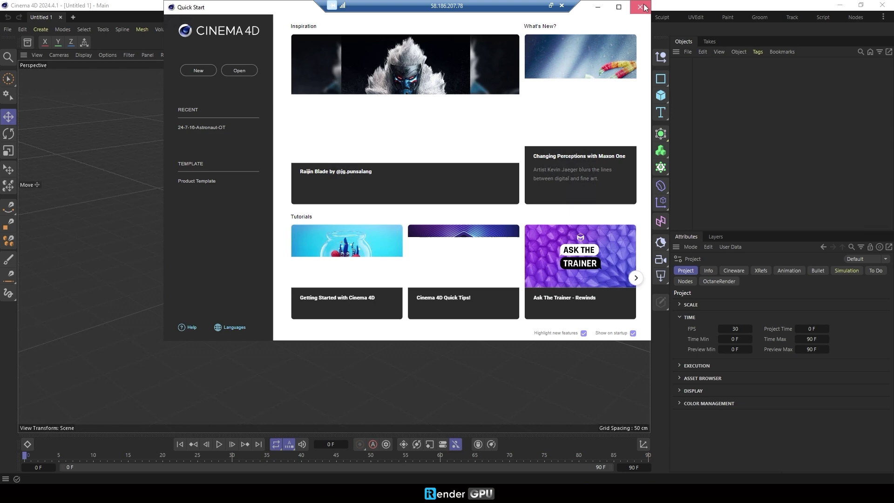
Open the 24-7-16-Astronaut-OT.c4d scene.
click(7, 29)
click(32, 45)
click(129, 114)
click(363, 246)
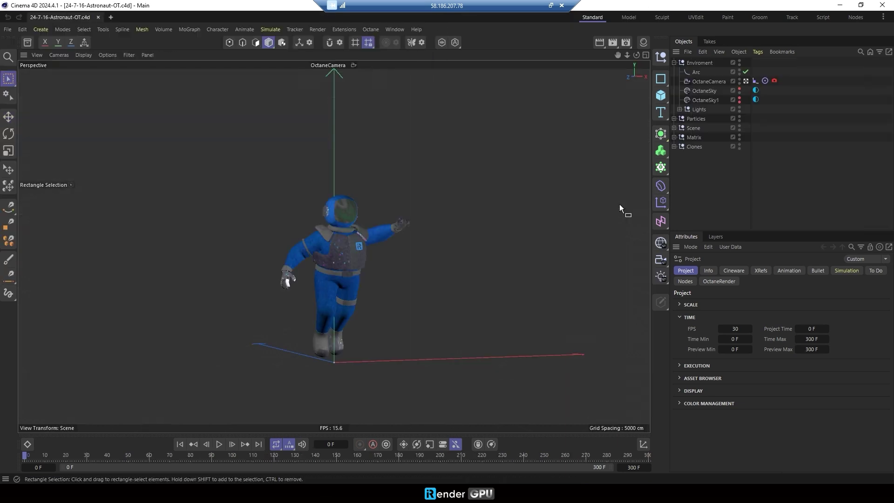
click(372, 32)
Dock the Live Viewer left of the viewport and set the OOC RAM usage limit to maximum.
click(407, 58)
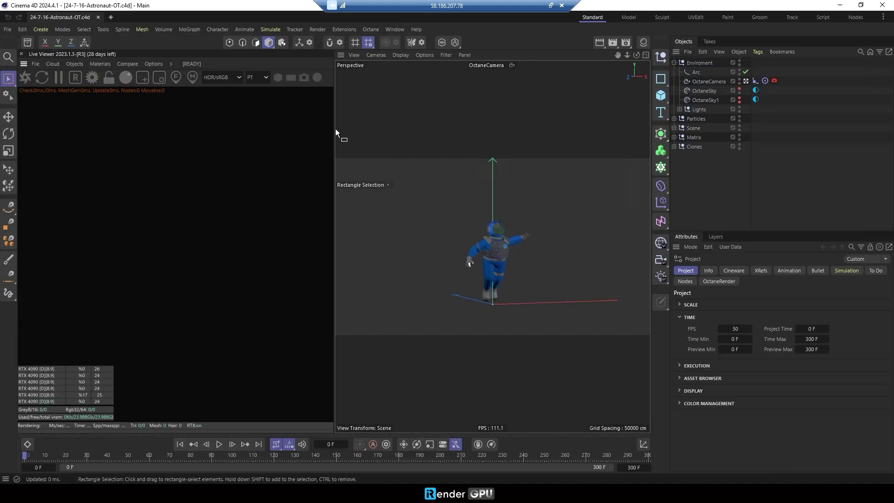
drag(335, 128, 403, 131)
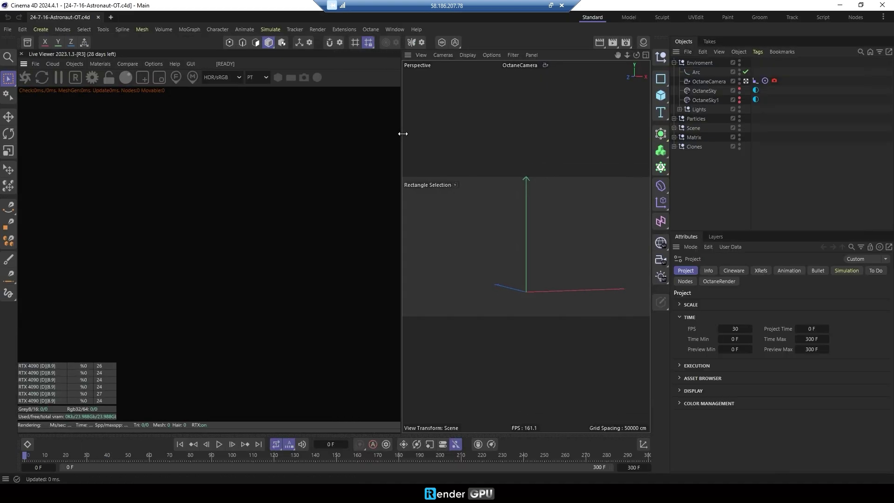
click(92, 77)
drag(106, 15, 173, 85)
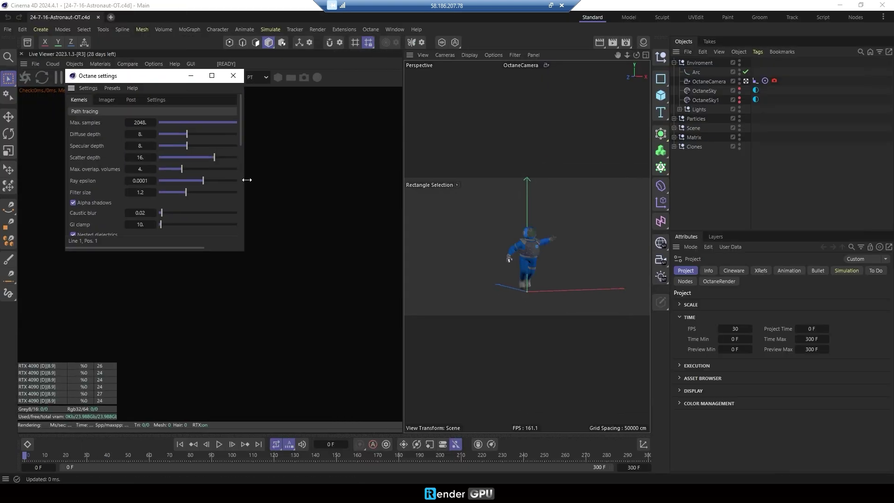
drag(241, 180, 520, 179)
scroll(185, 141, down, 5)
scroll(185, 142, up, 3)
scroll(185, 142, up, 3)
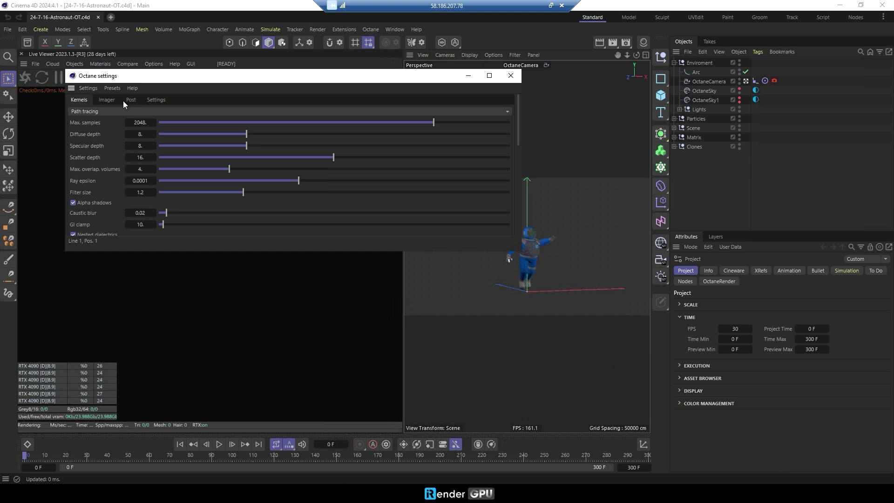
click(156, 99)
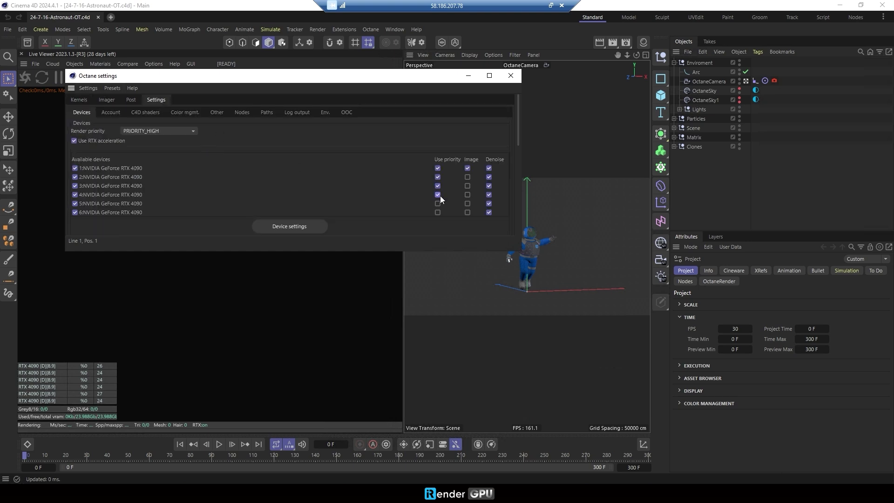
click(346, 111)
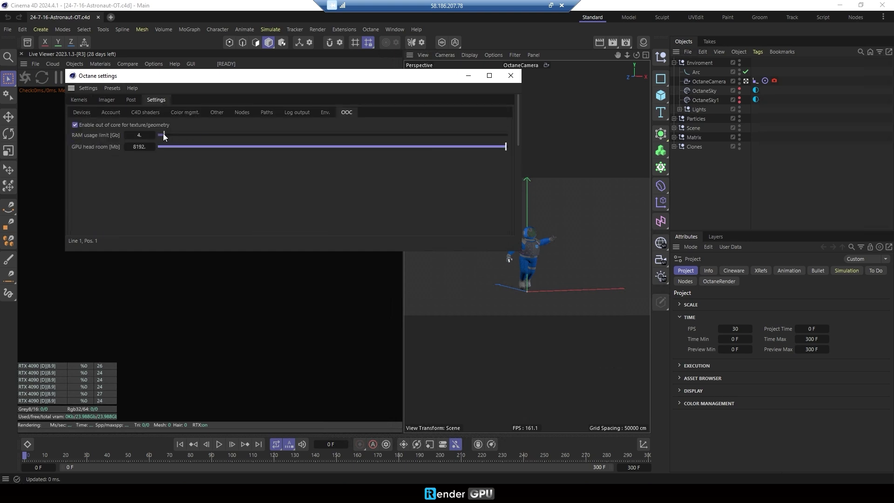
drag(165, 137, 512, 132)
click(511, 75)
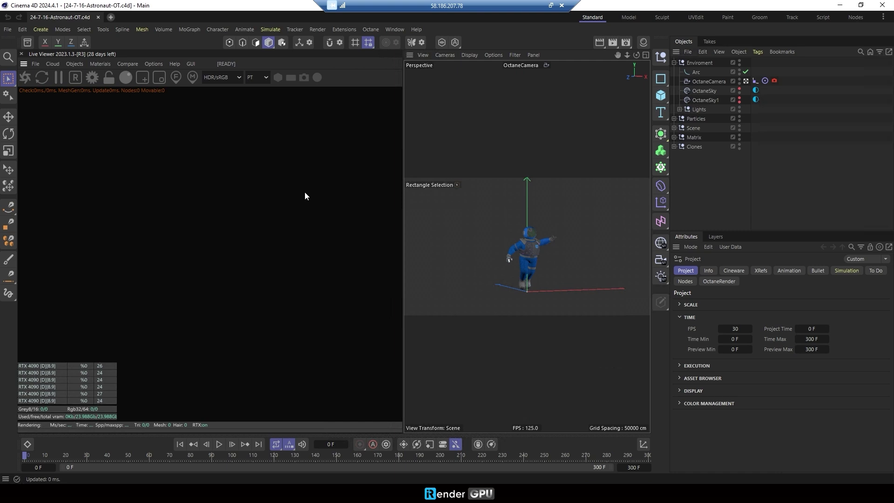
Live-render the butterfly animation during playback, stopping at frames 60 and 90.
click(24, 77)
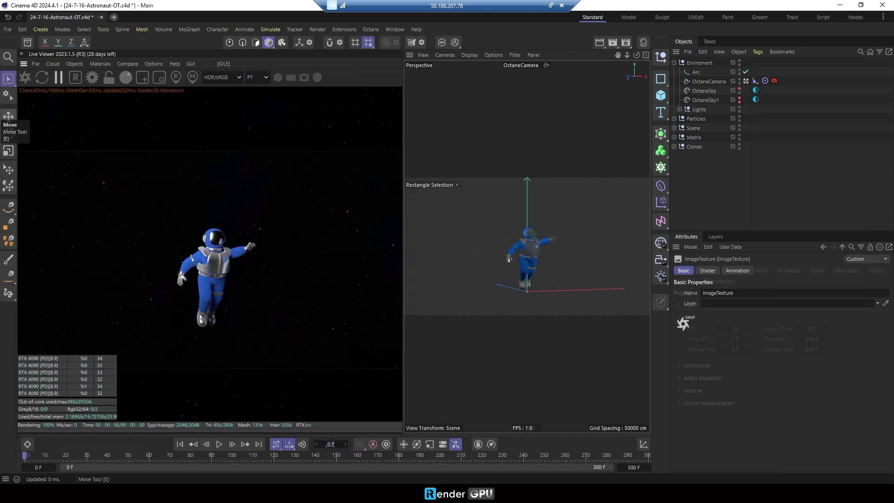
click(219, 444)
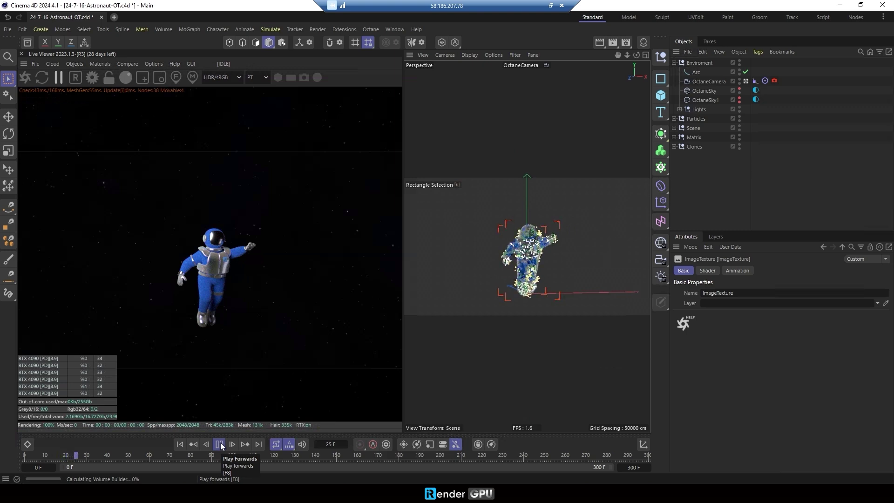
click(221, 445)
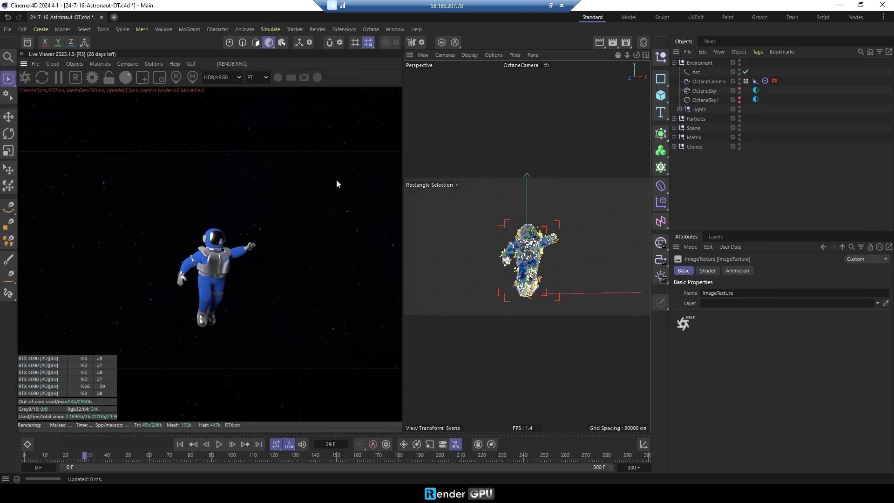
click(218, 445)
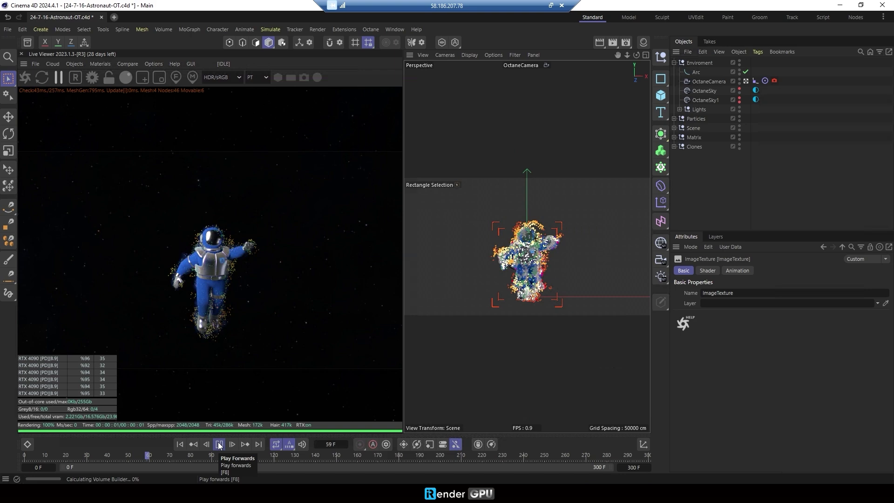
click(219, 445)
click(42, 77)
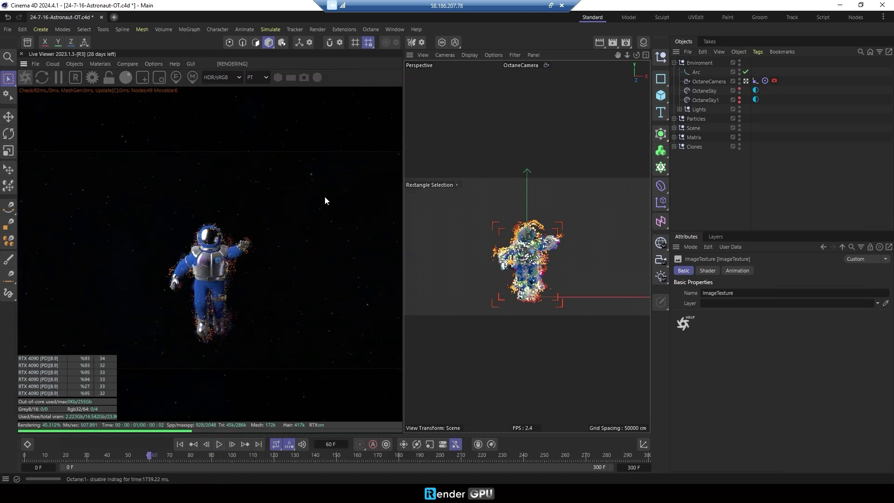
scroll(332, 210, up, 3)
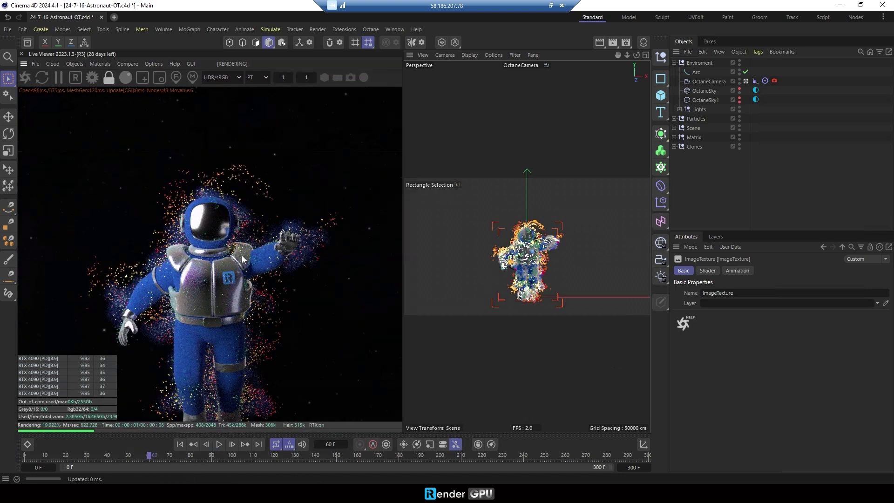
scroll(297, 211, up, 1)
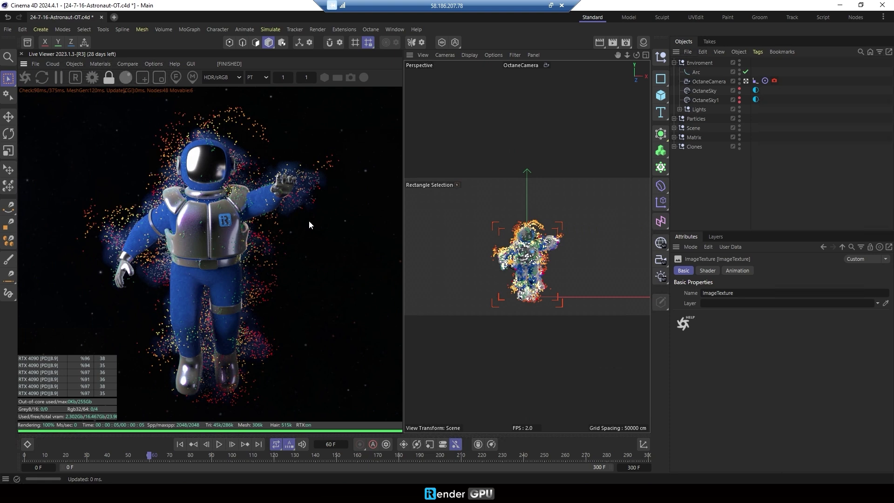
click(221, 445)
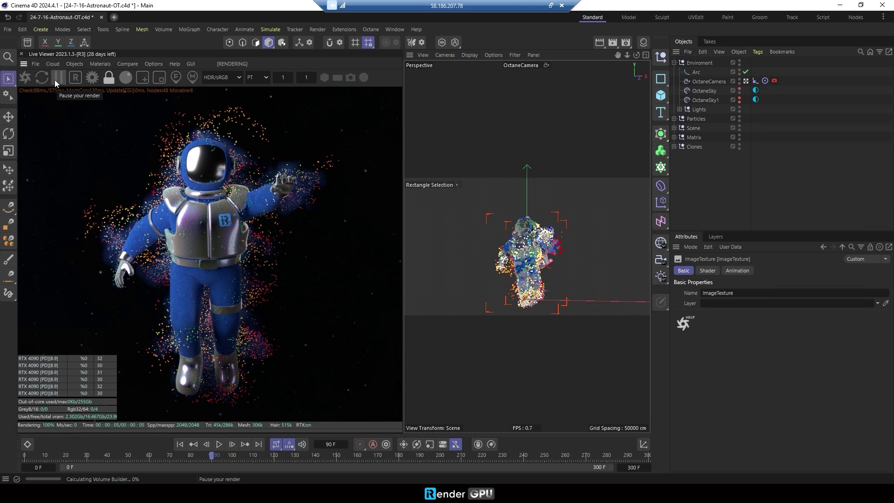
click(24, 77)
text(210)
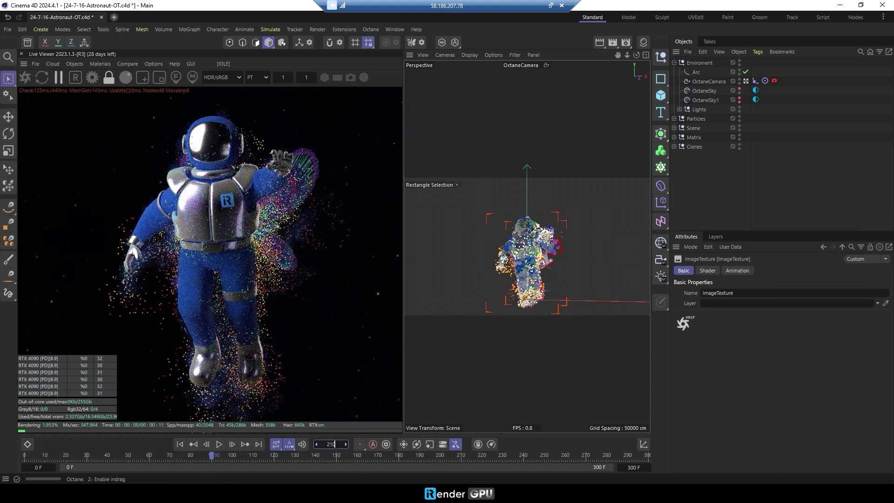
Jump to frame 210 and review the render settings' Save options.
key(Return)
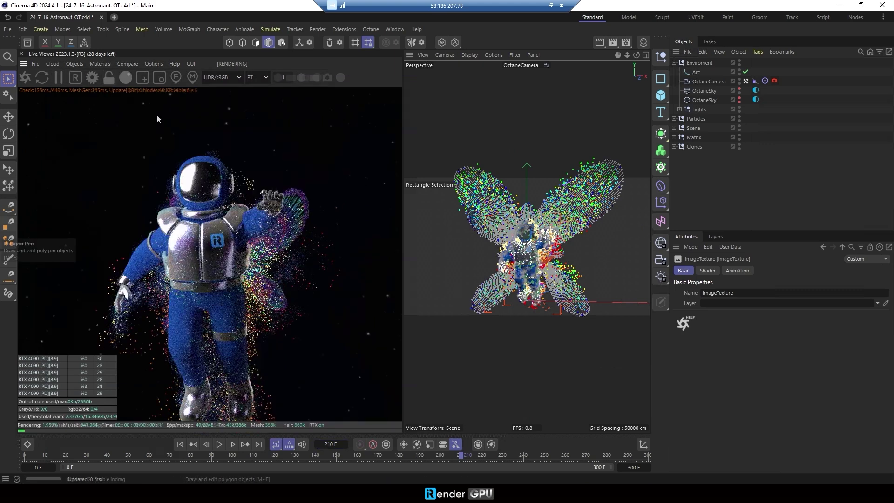
click(627, 43)
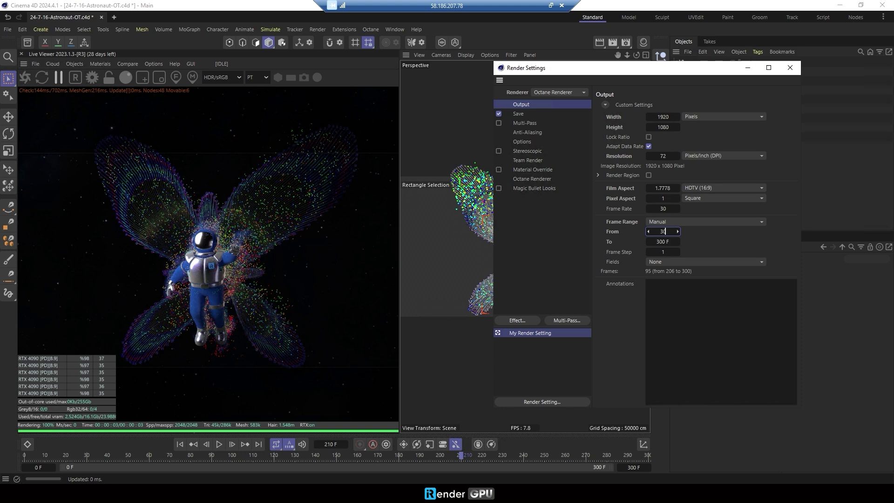
click(519, 113)
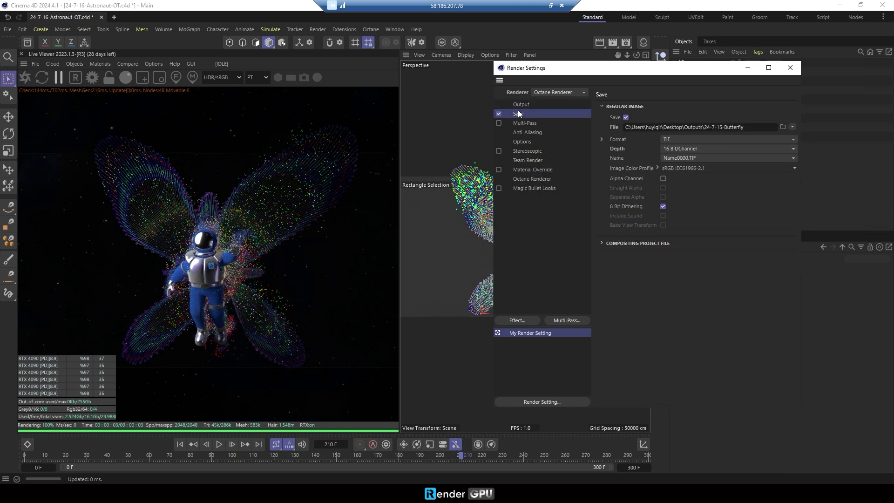
click(790, 68)
Render frames 30–53 to the Picture Viewer, widening the history list to follow progress.
click(614, 41)
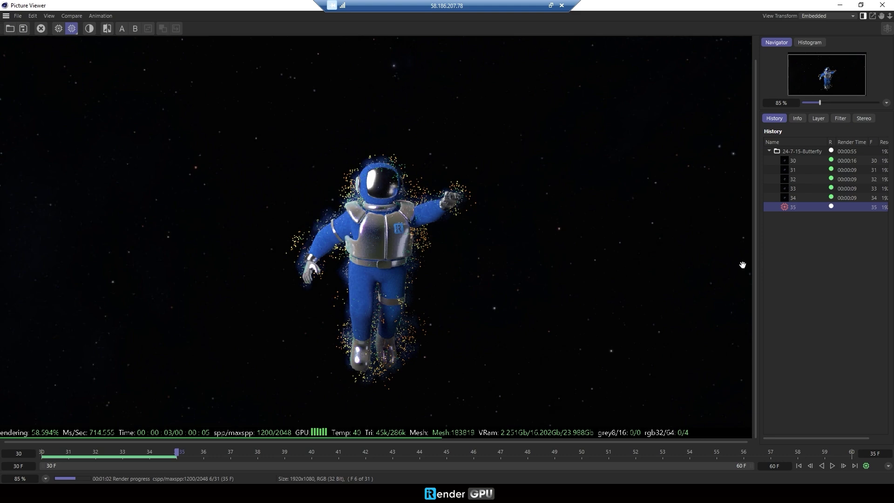
drag(760, 243, 723, 245)
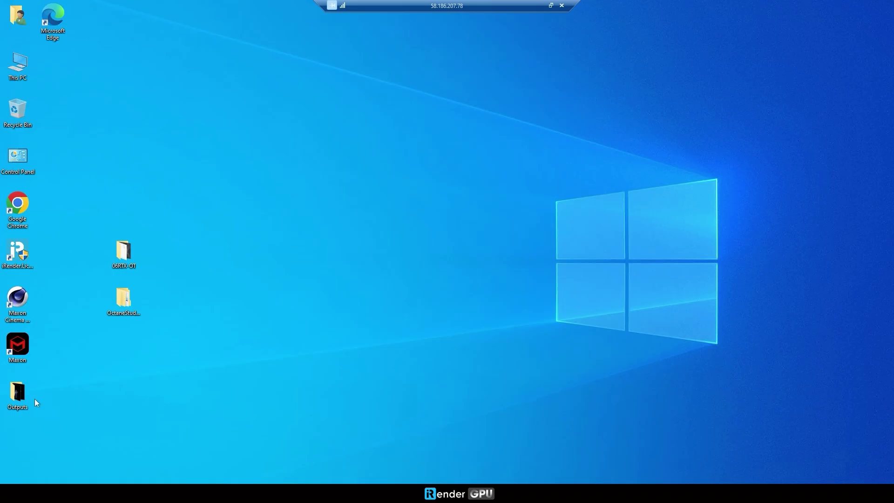
Move the desktop Outputs folder and check the rendered frames inside it.
drag(34, 399, 197, 274)
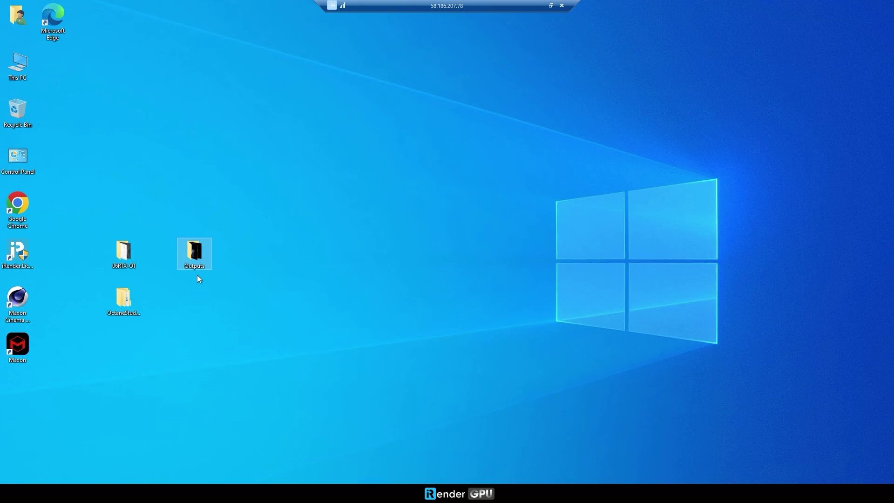
double_click(198, 273)
key(End)
click(698, 91)
Copy the Outputs folder into the OUTPUT (Y:) drive and close Explorer.
right_click(193, 254)
click(224, 407)
double_click(18, 65)
double_click(428, 280)
right_click(402, 227)
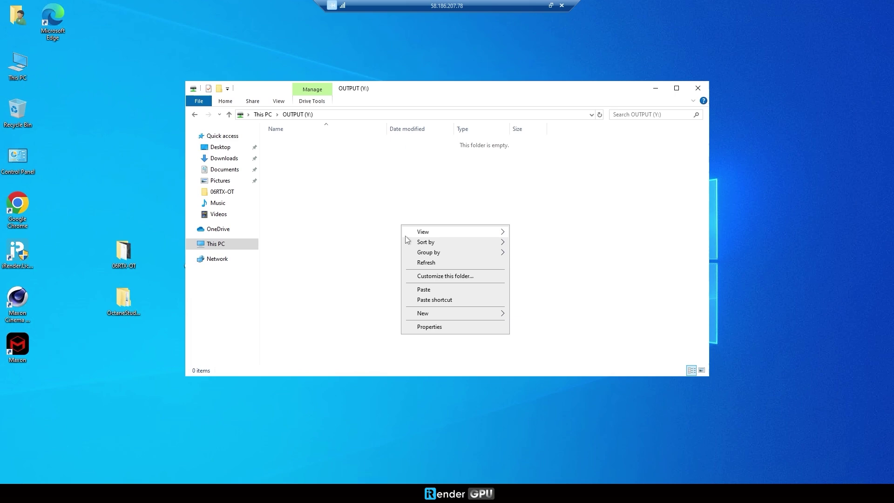
click(424, 289)
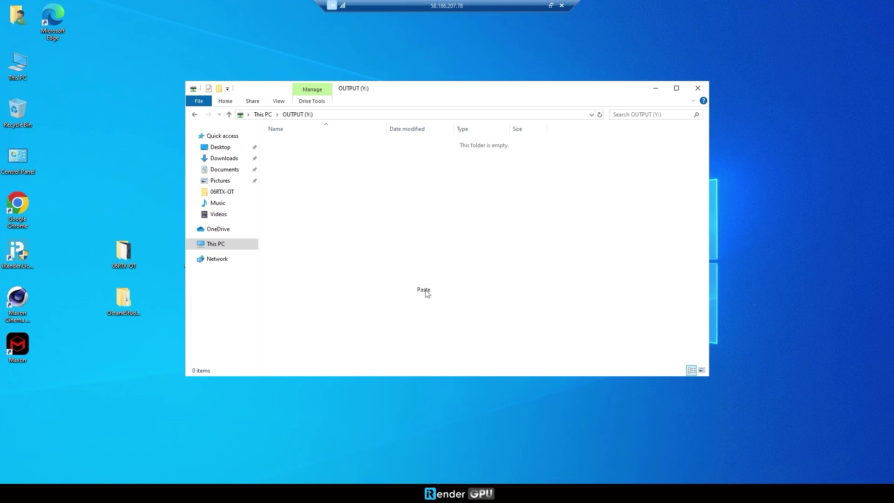
click(698, 88)
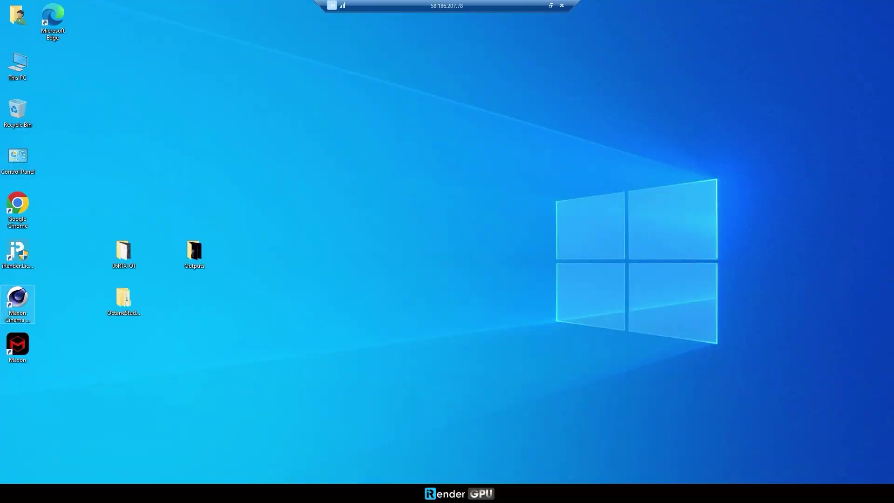
Disconnect the Cinema 4D license, log out, close License Management, and exit fullscreen.
click(18, 301)
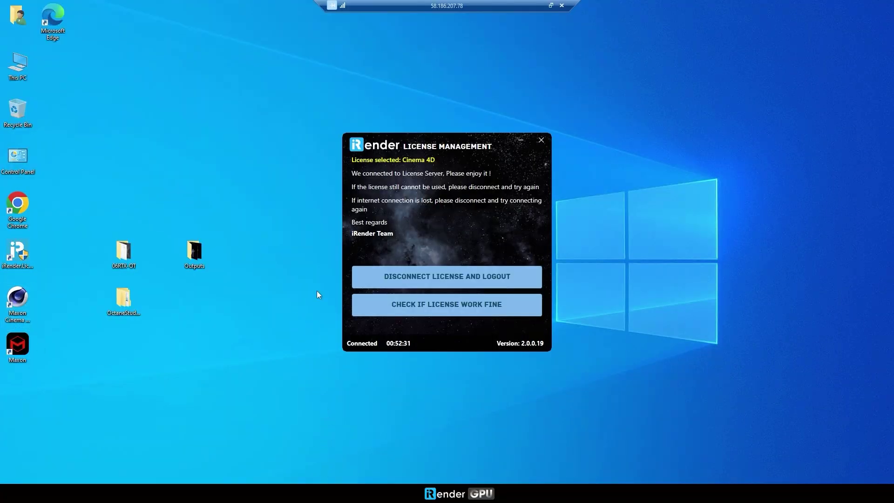
click(471, 276)
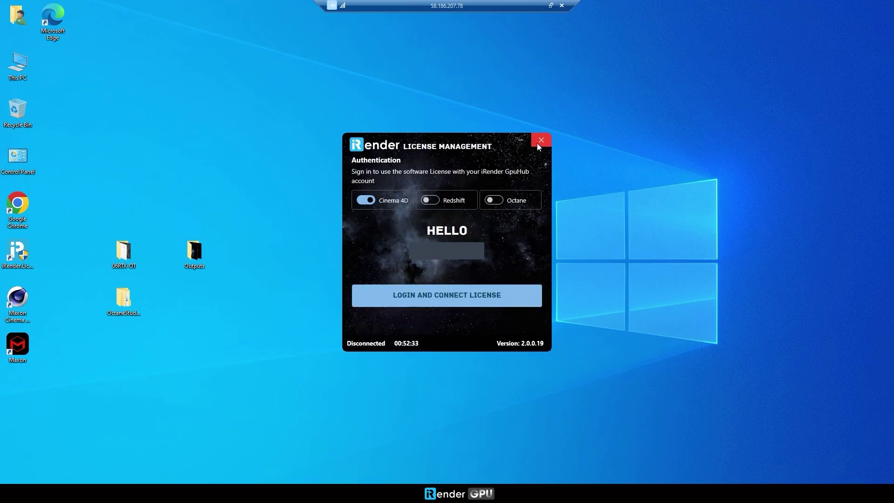
click(539, 144)
click(412, 272)
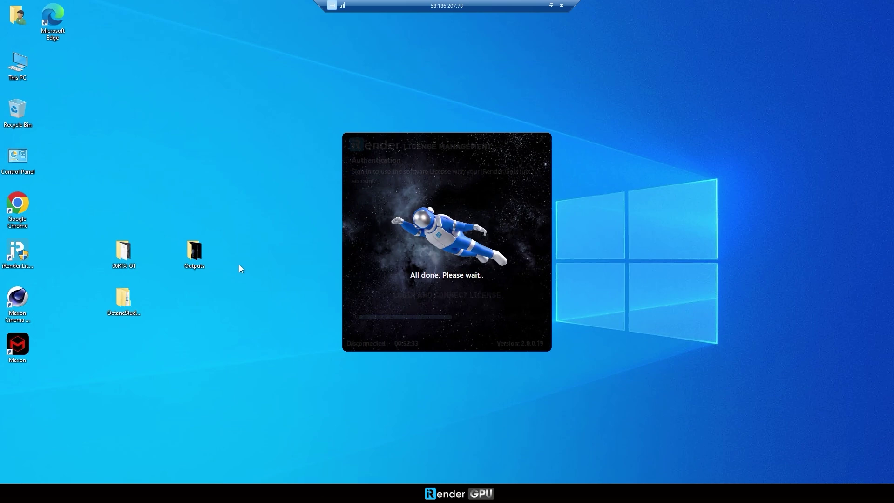
click(550, 5)
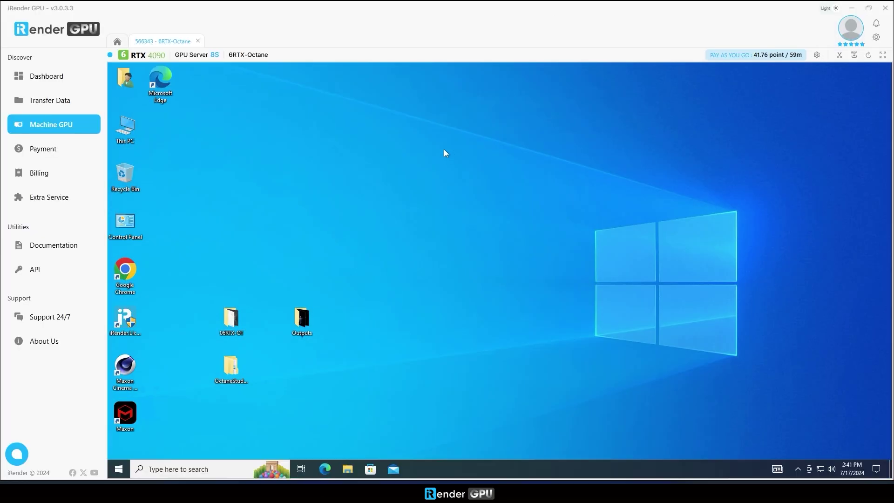
End the remote session, shut down the 6RTX-Octane machine, and submit a rating.
click(199, 40)
click(259, 135)
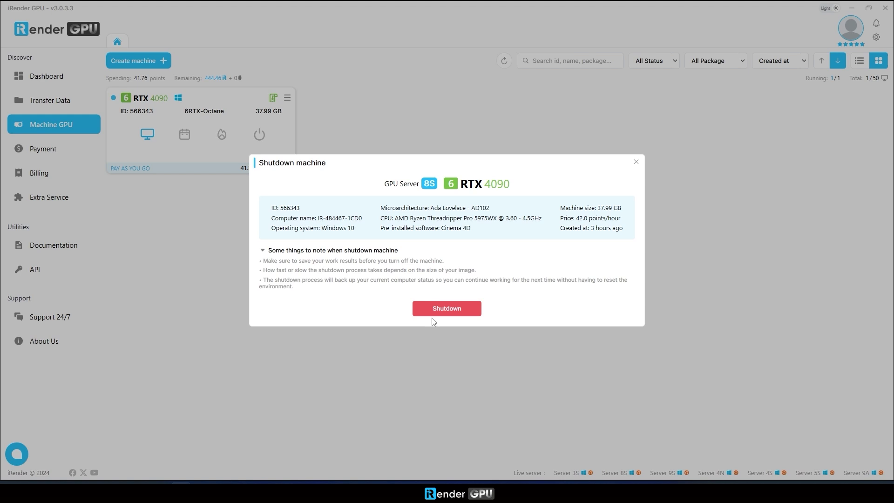
click(434, 308)
click(468, 349)
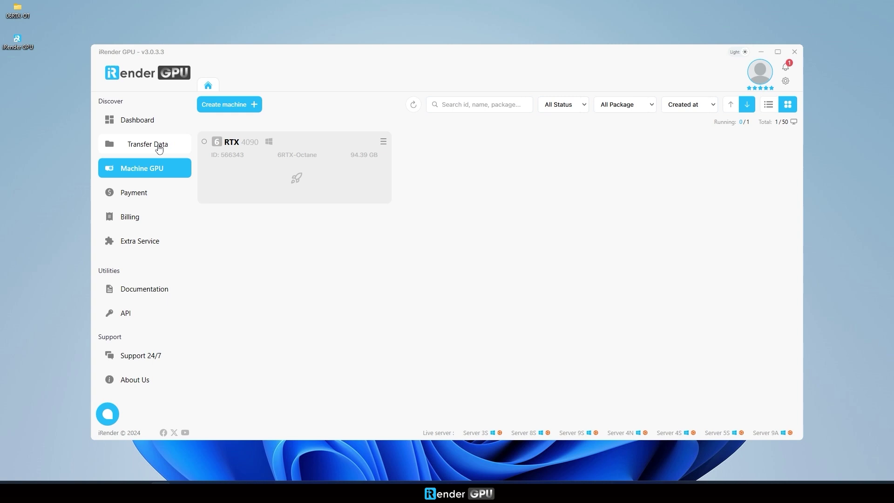
Download the 31-file Outputs folder (370.81 MB) from OUTPUT (Y:) and open it locally.
click(159, 147)
click(250, 184)
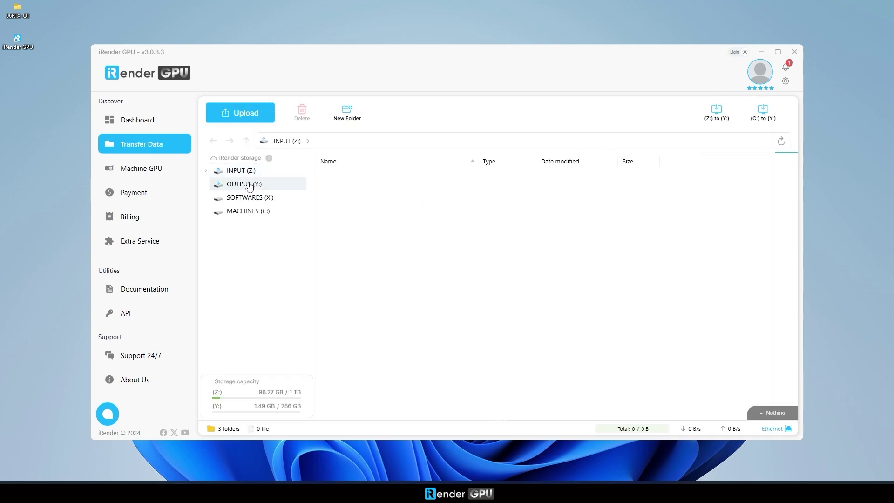
click(332, 180)
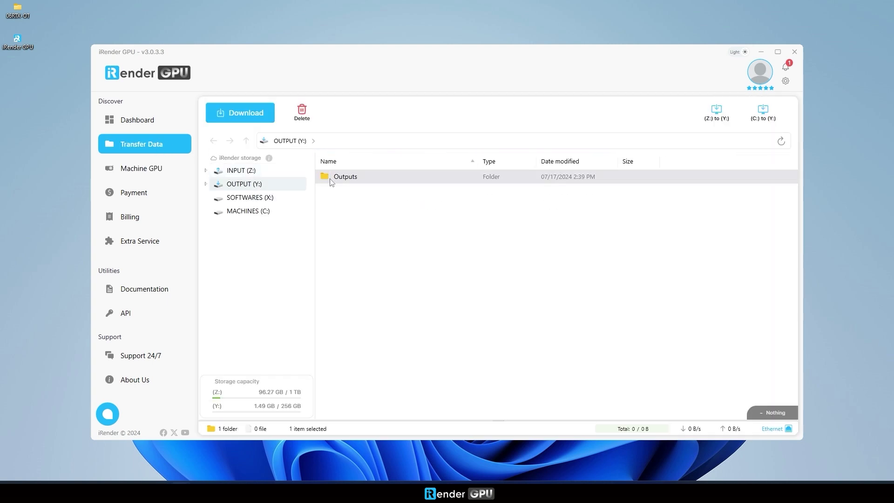
click(259, 116)
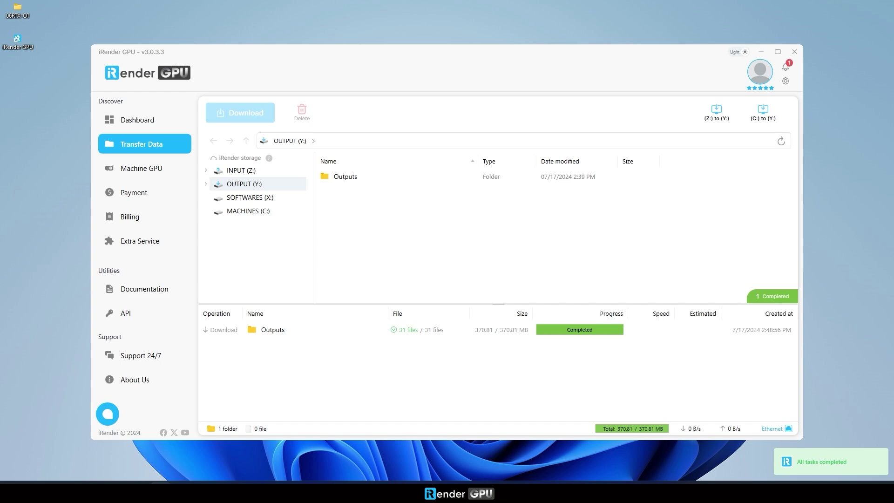
double_click(21, 72)
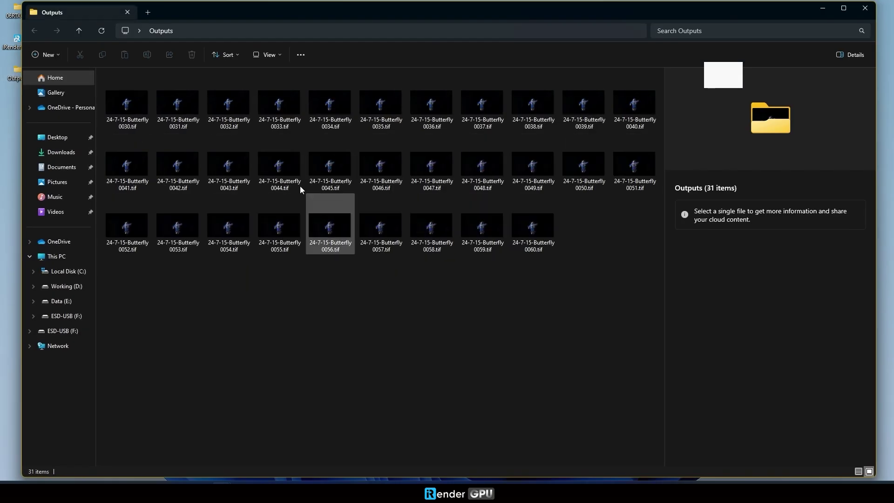